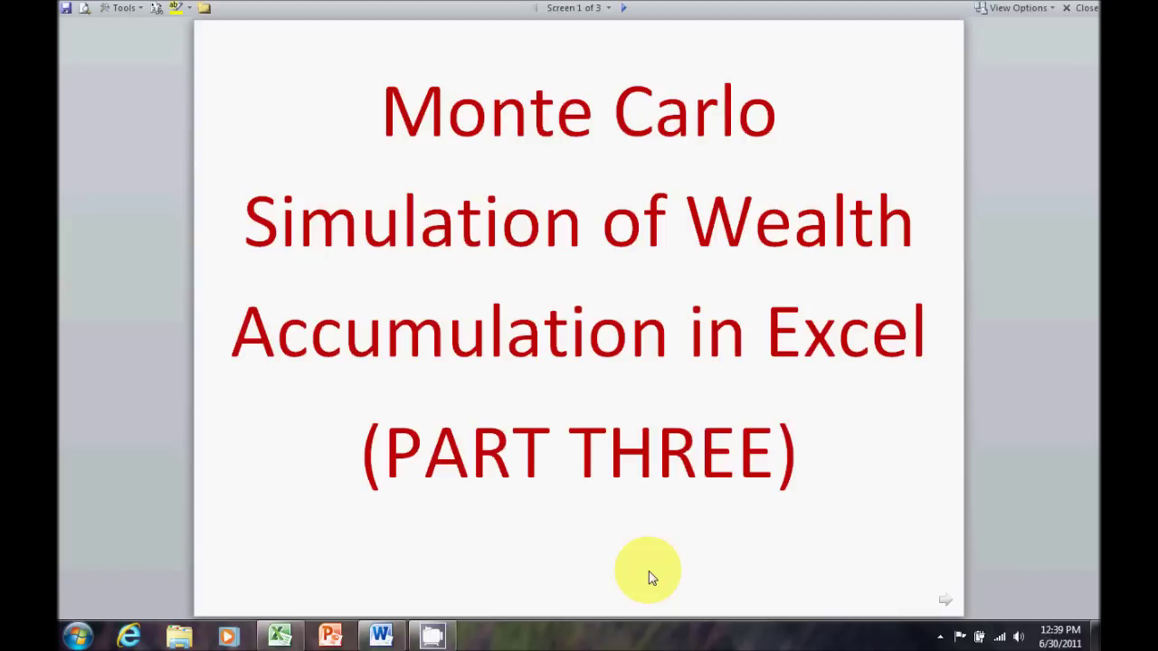
pyautogui.click(281, 636)
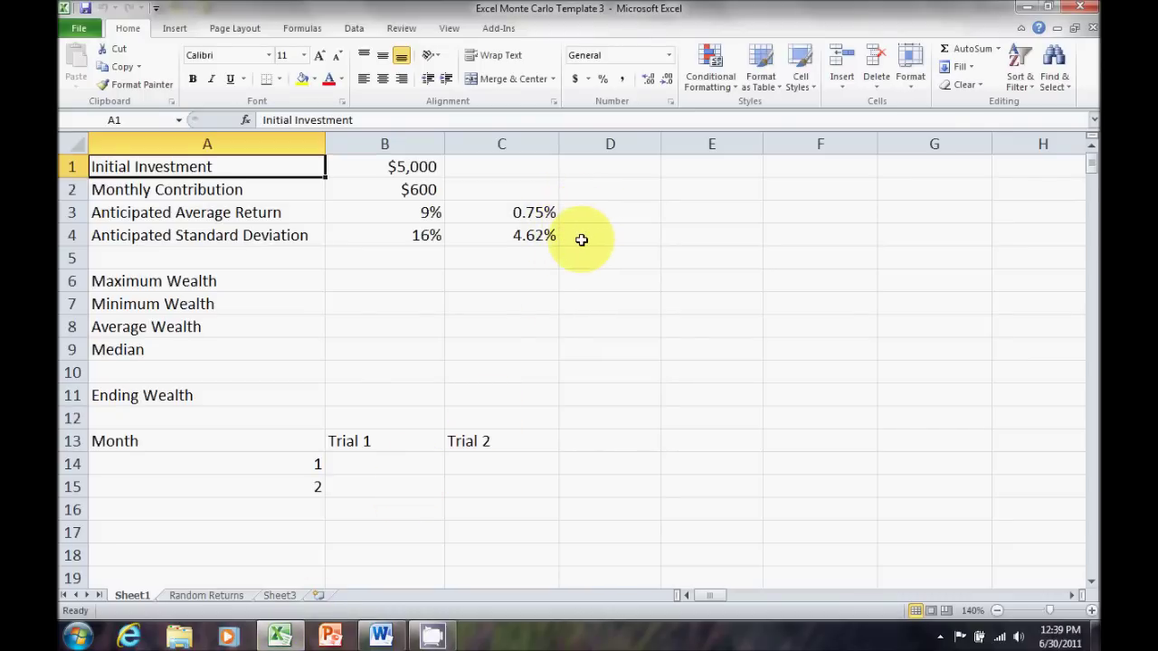
pyautogui.click(213, 597)
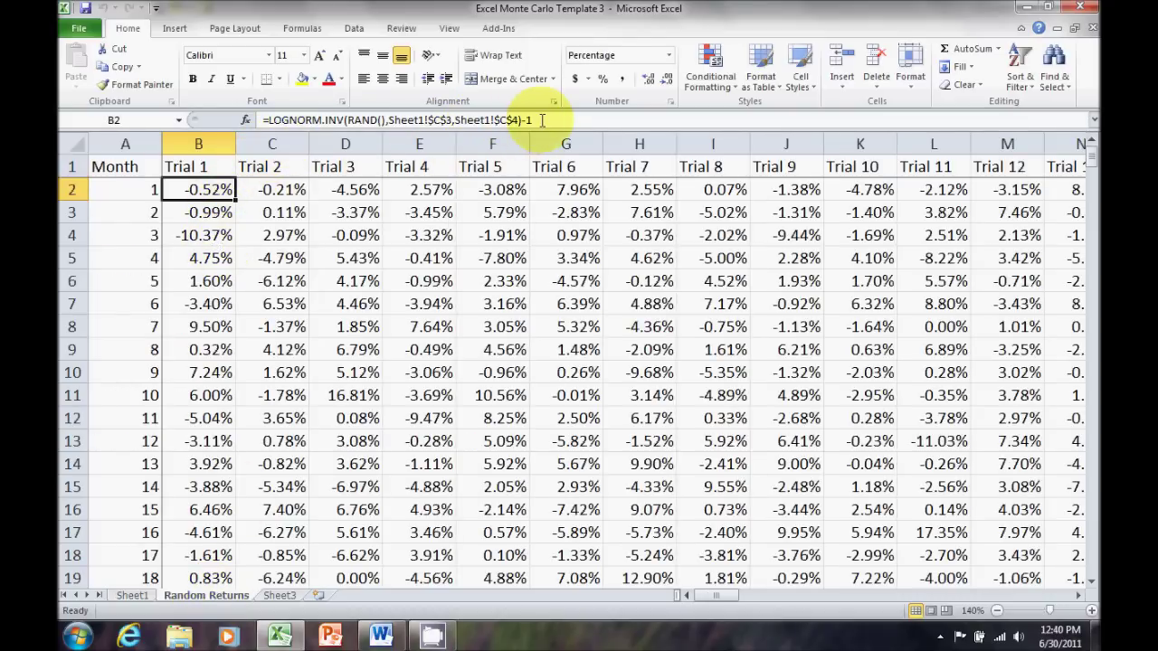
pyautogui.click(132, 595)
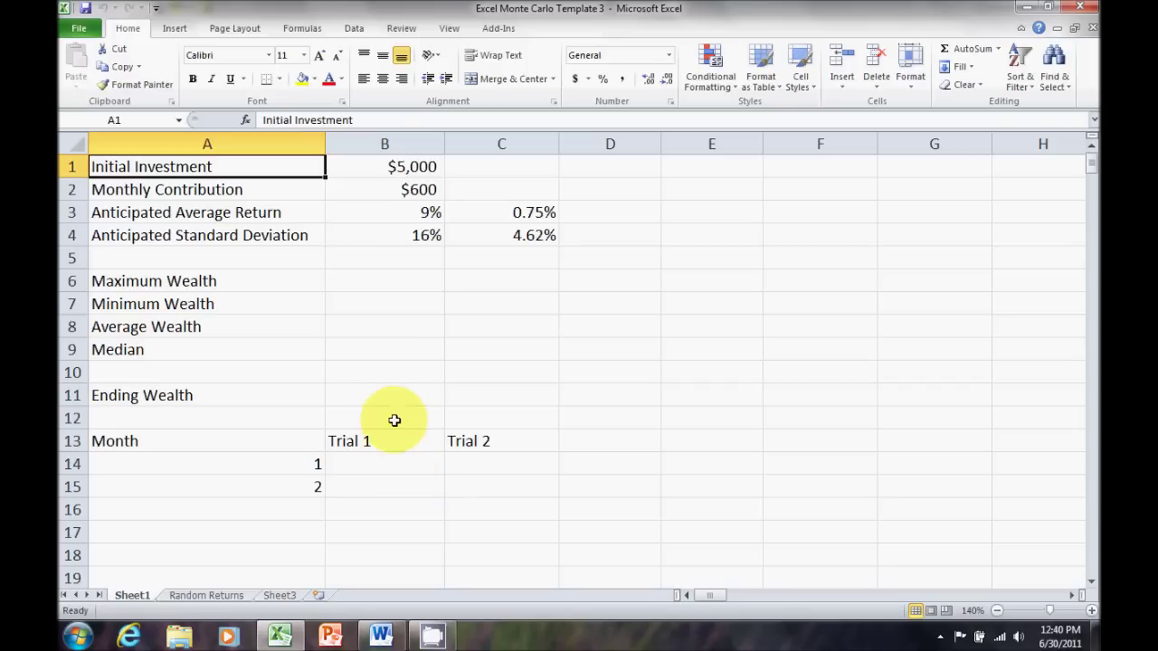
# - Number months 1 to 360 down column A, deleting the surplus months 361 and 362
pyautogui.moveTo(284, 465); pyautogui.dragTo(310, 590)
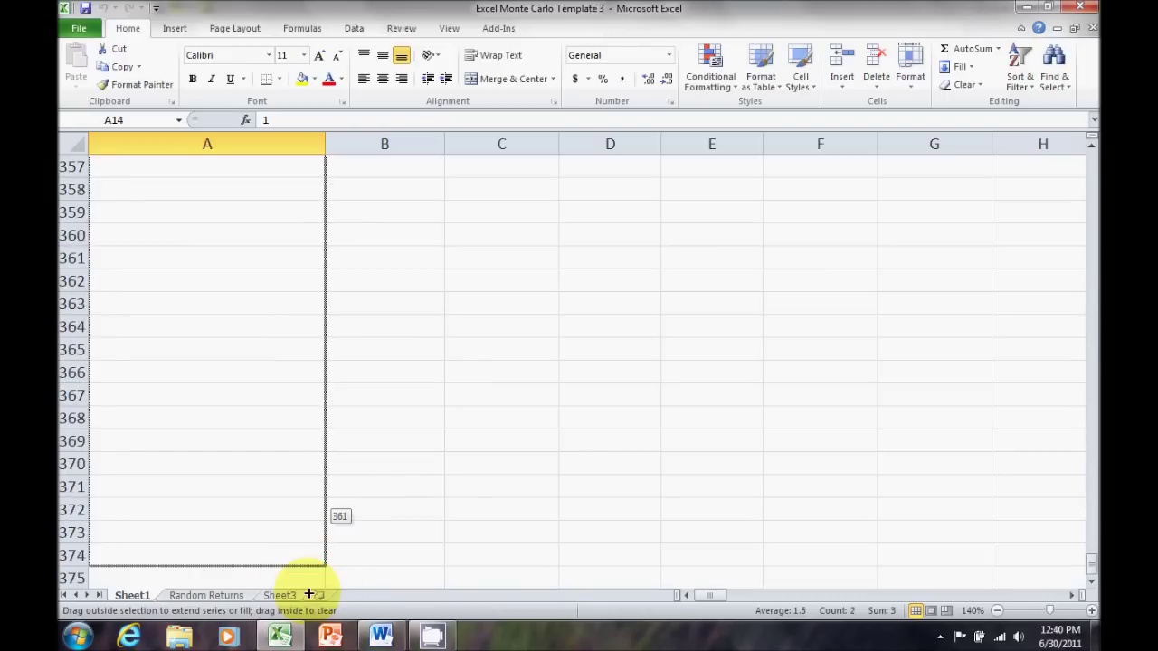
pyautogui.moveTo(300, 543); pyautogui.dragTo(291, 548)
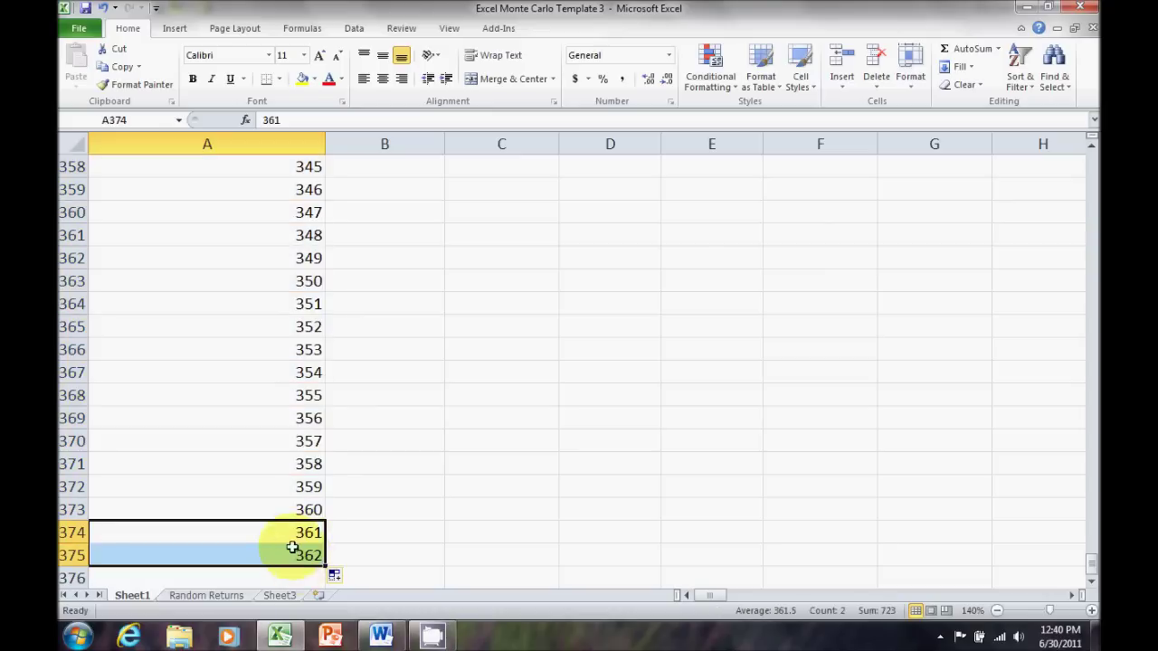
pyautogui.press('Delete')
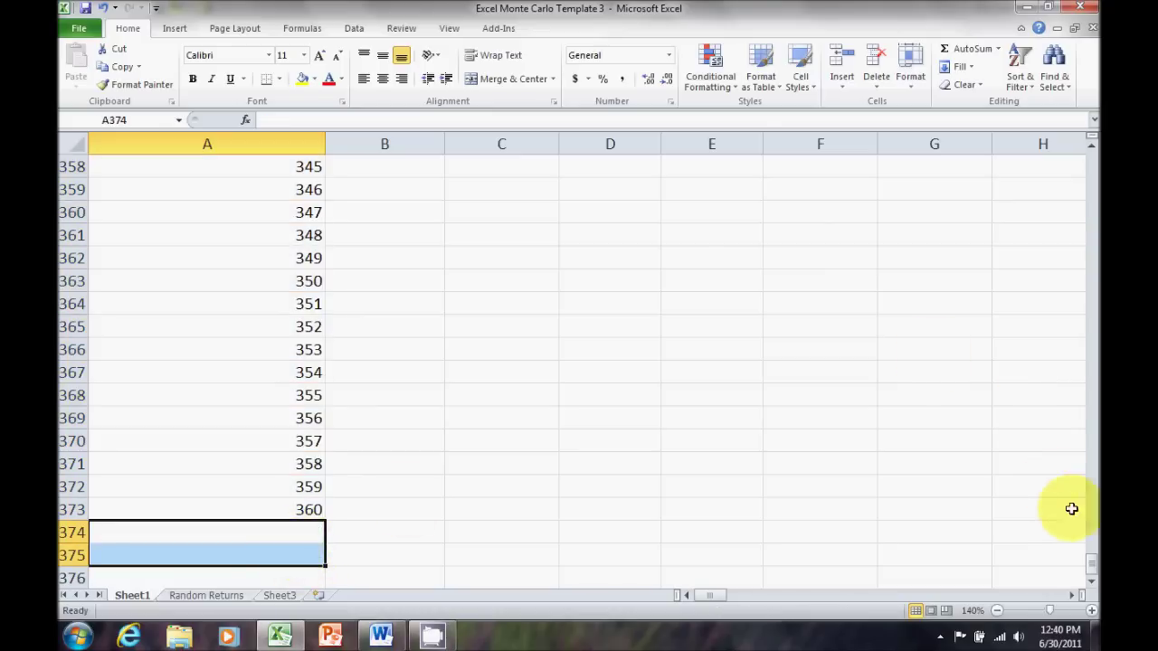
pyautogui.moveTo(1091, 559); pyautogui.dragTo(1086, 161)
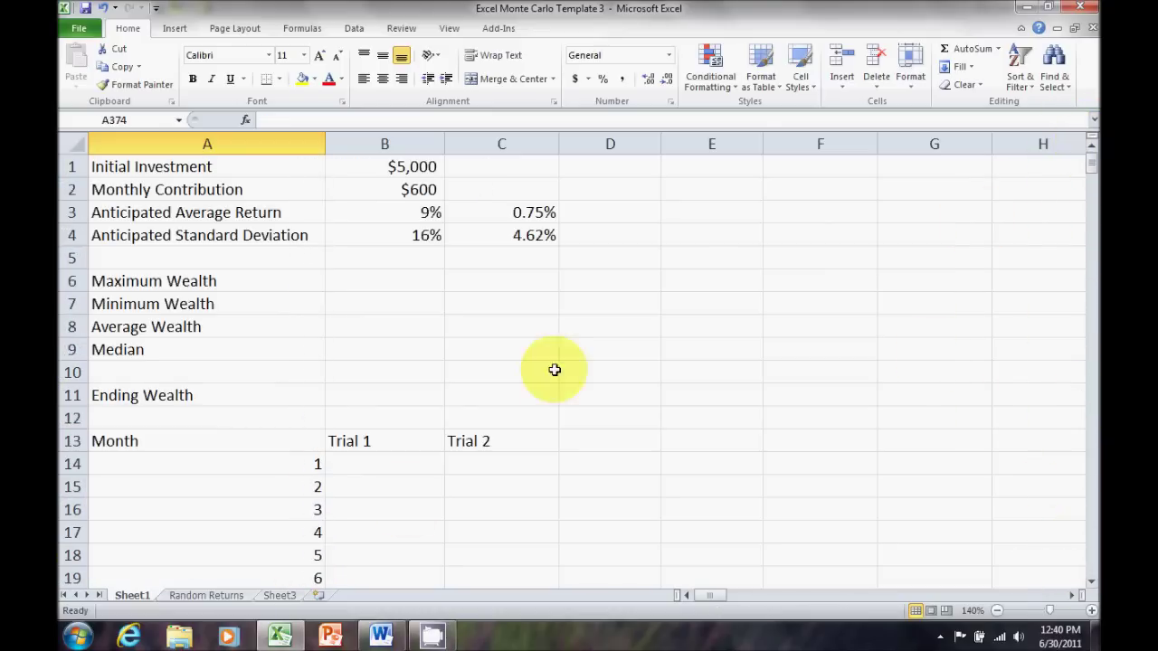
# - Extend the Trial headers in row 13 from Trial 1 out to Trial 100
pyautogui.moveTo(380, 440); pyautogui.dragTo(491, 443)
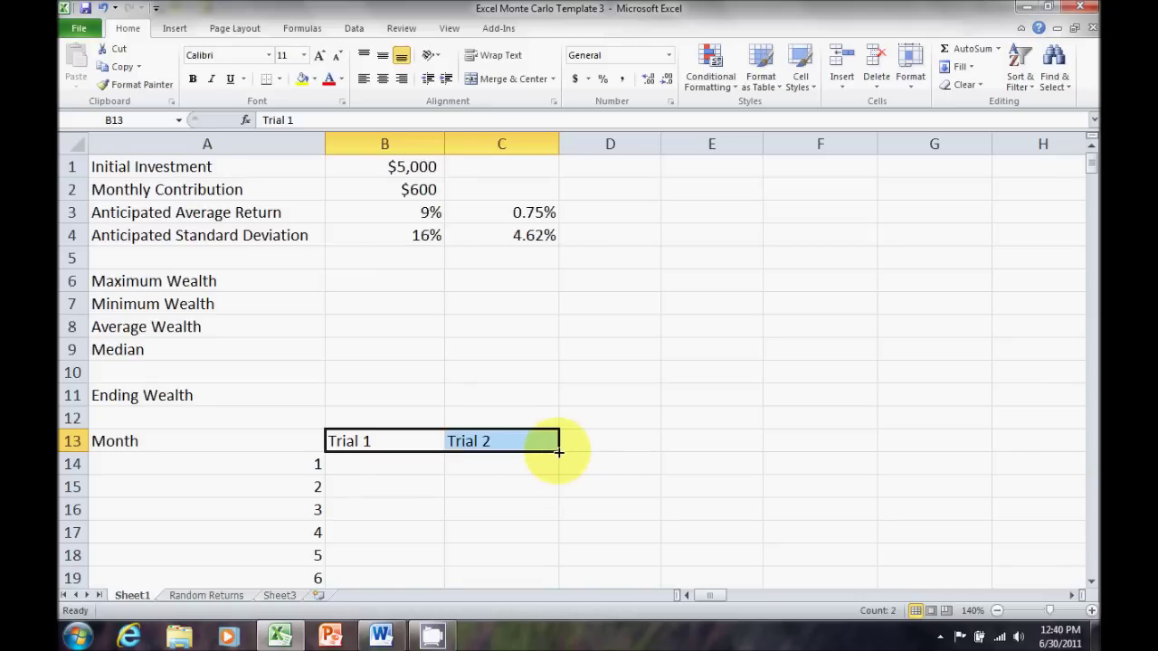
pyautogui.moveTo(559, 451); pyautogui.dragTo(1032, 450)
pyautogui.moveTo(1052, 595); pyautogui.dragTo(579, 599)
# - Freeze panes at B14 so rows 1–13 and month column A stay fixed
pyautogui.click(397, 462)
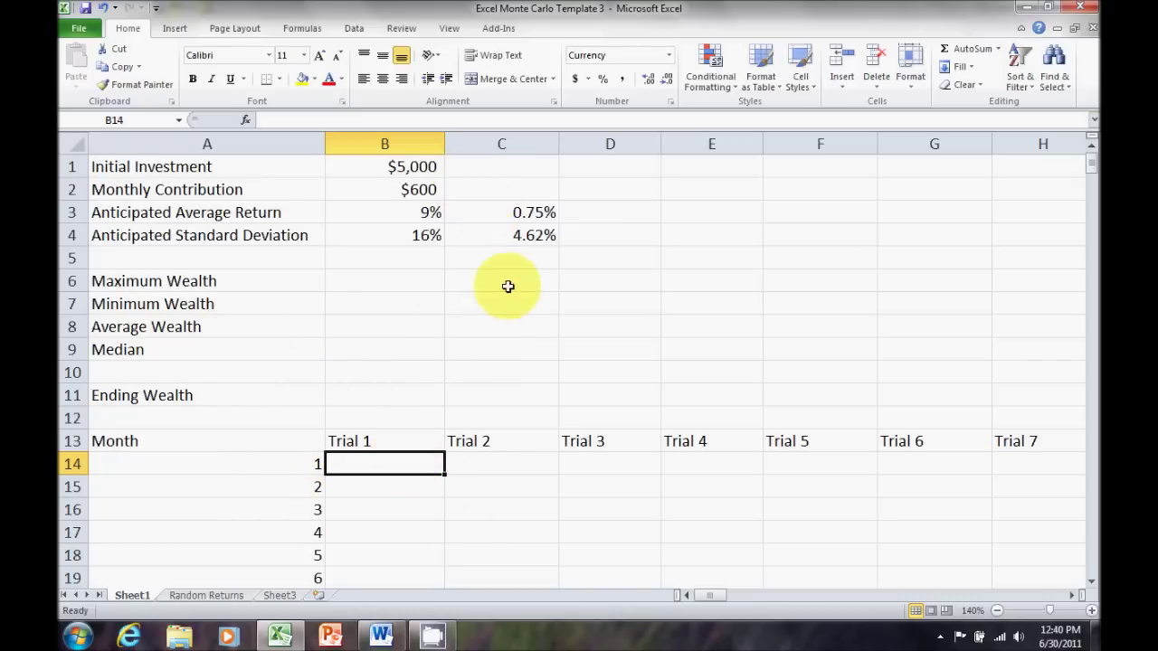
pyautogui.click(450, 31)
pyautogui.click(619, 78)
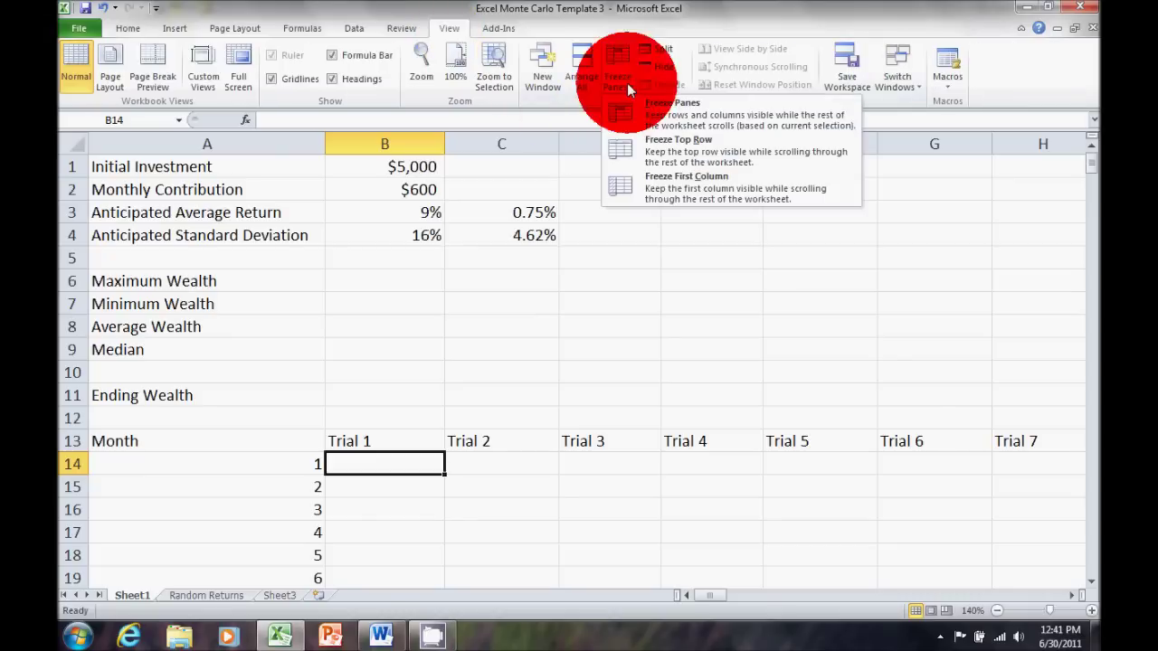
pyautogui.click(659, 116)
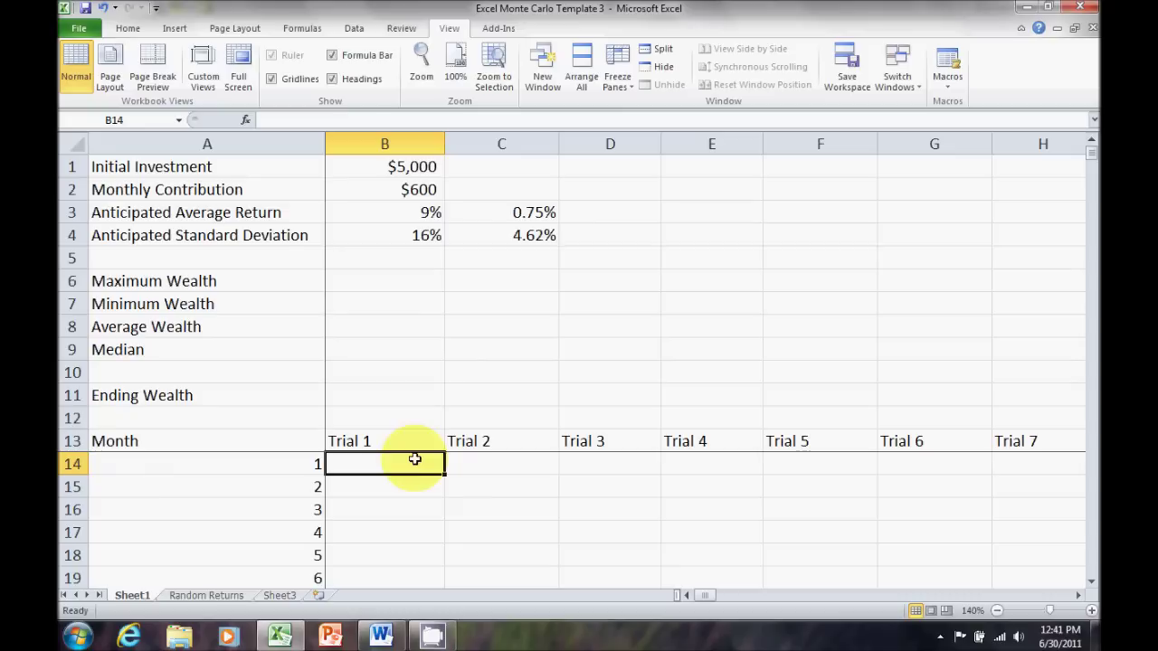
# - Enter =B1*(1+'Random Returns'!B2)+B2 in B14, giving $5,735.99 for Trial 1's month 1
pyautogui.write('=b1*(1+')
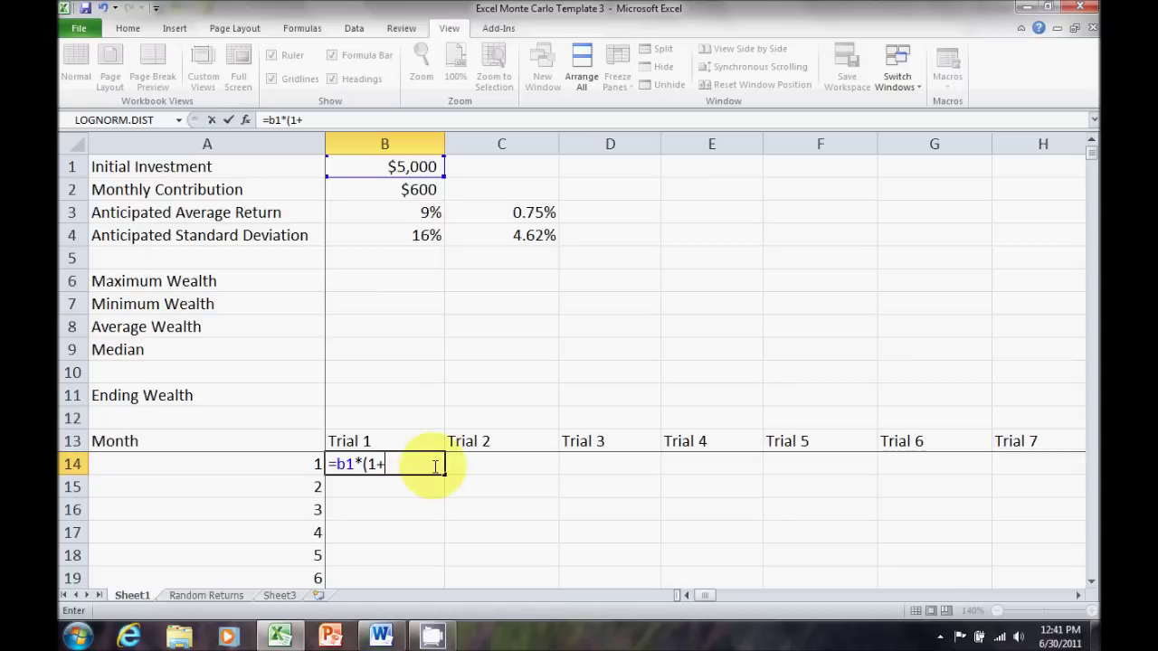
pyautogui.click(207, 595)
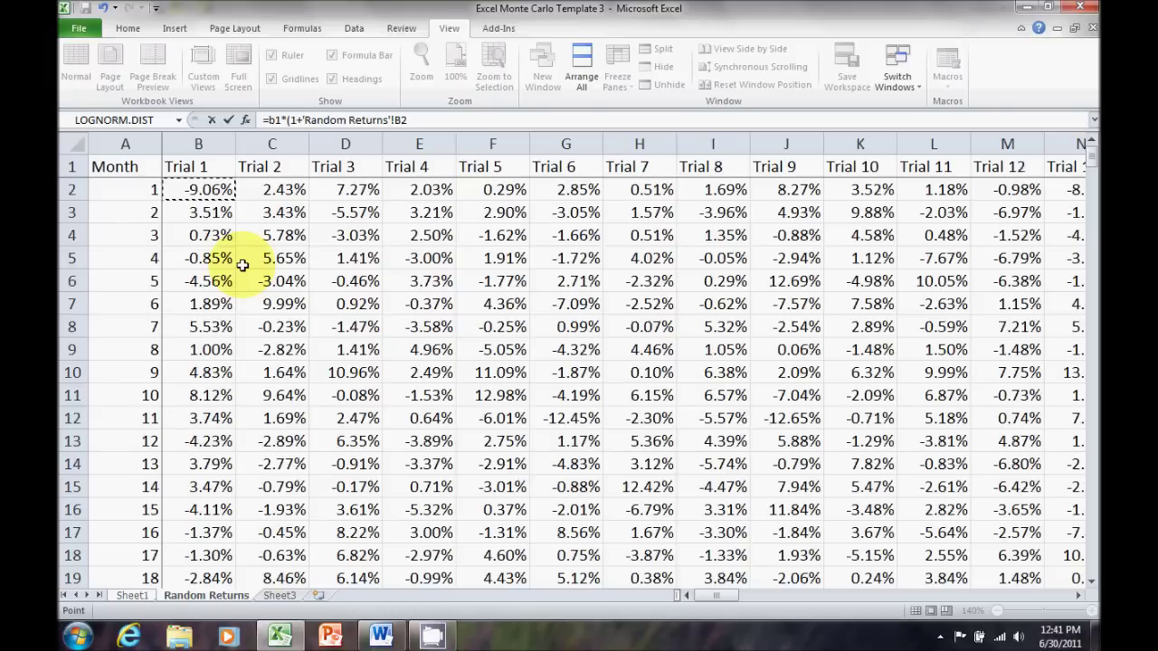
pyautogui.write(')')
pyautogui.press('Return')
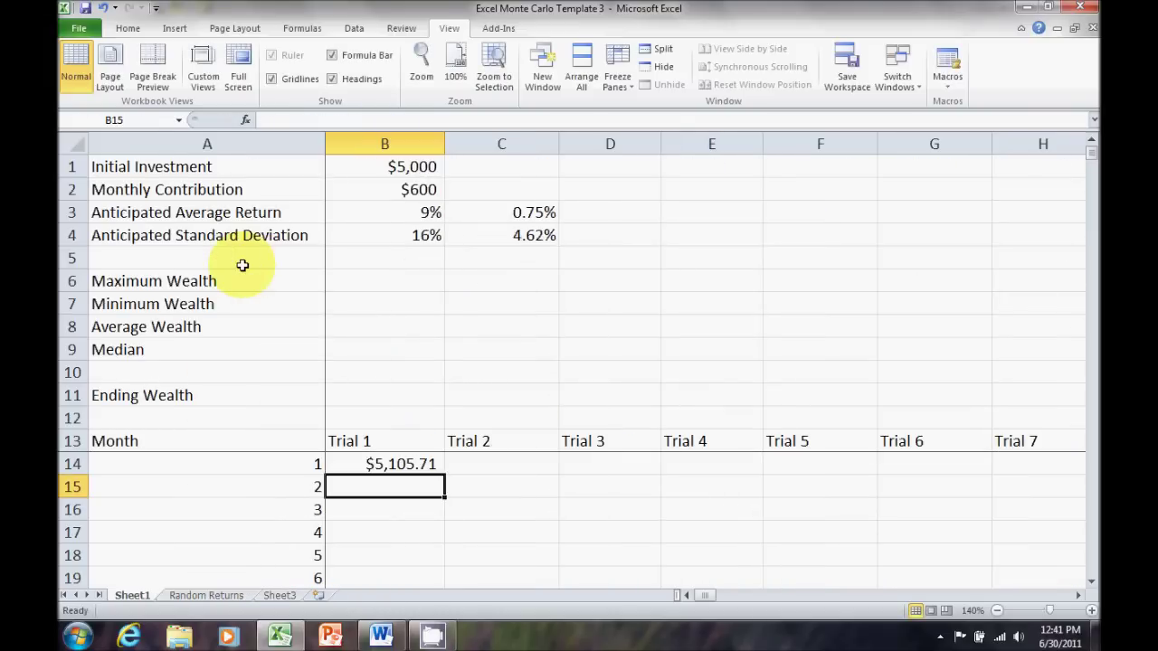
pyautogui.click(385, 465)
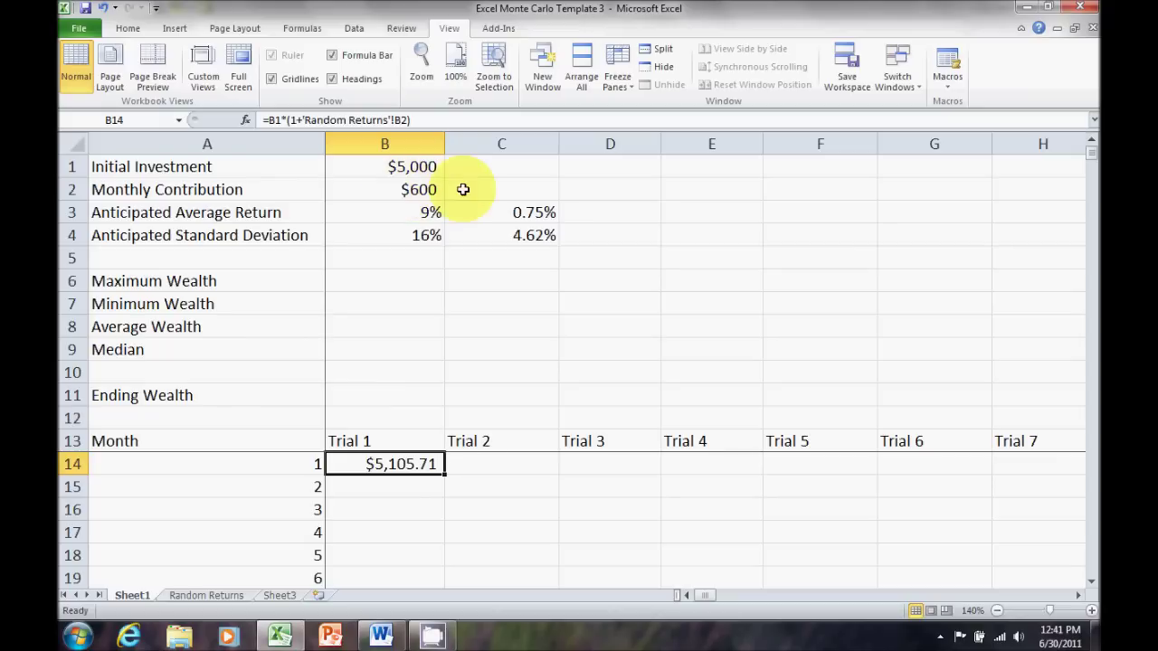
pyautogui.click(429, 119)
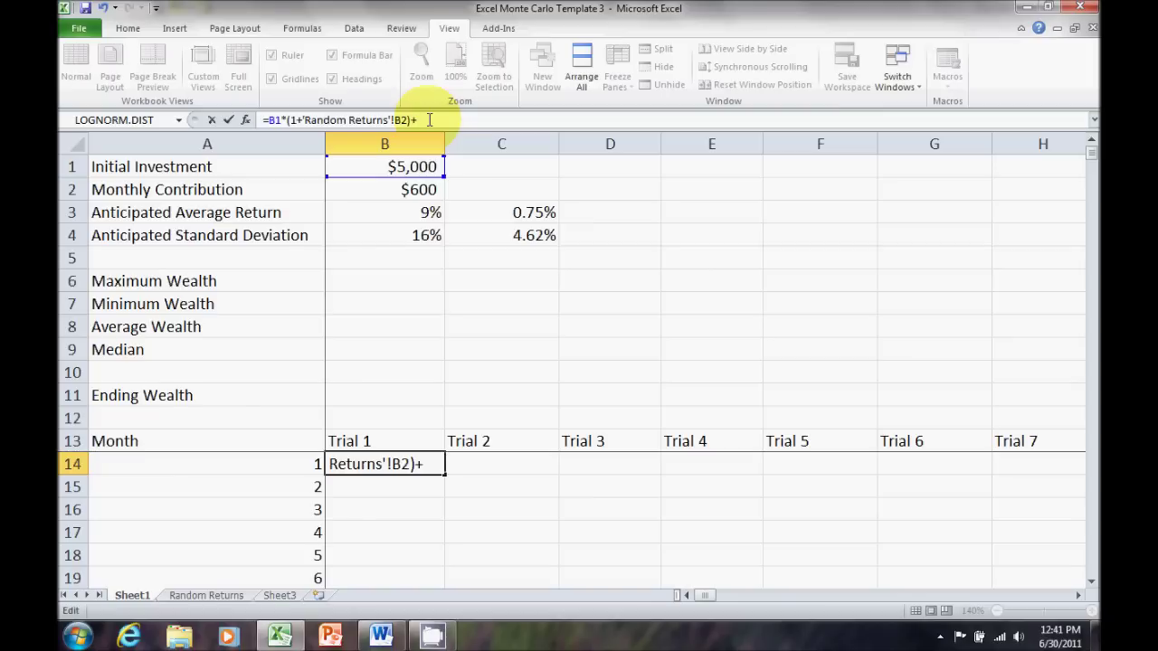
pyautogui.write('+b2')
pyautogui.press('Return')
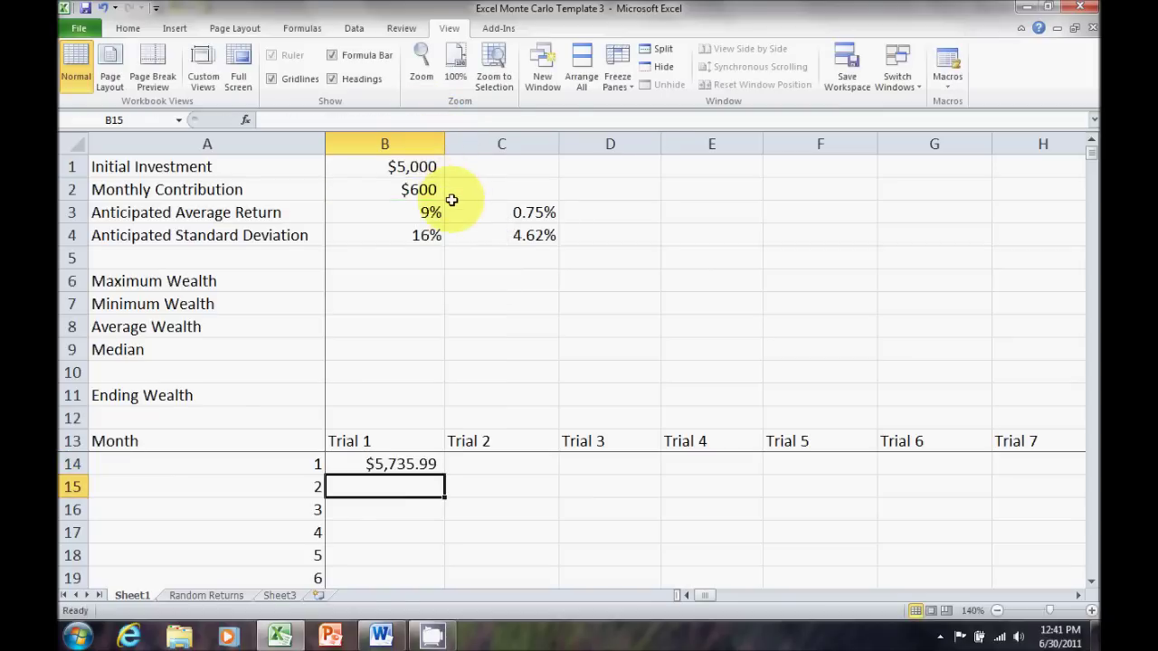
pyautogui.click(427, 463)
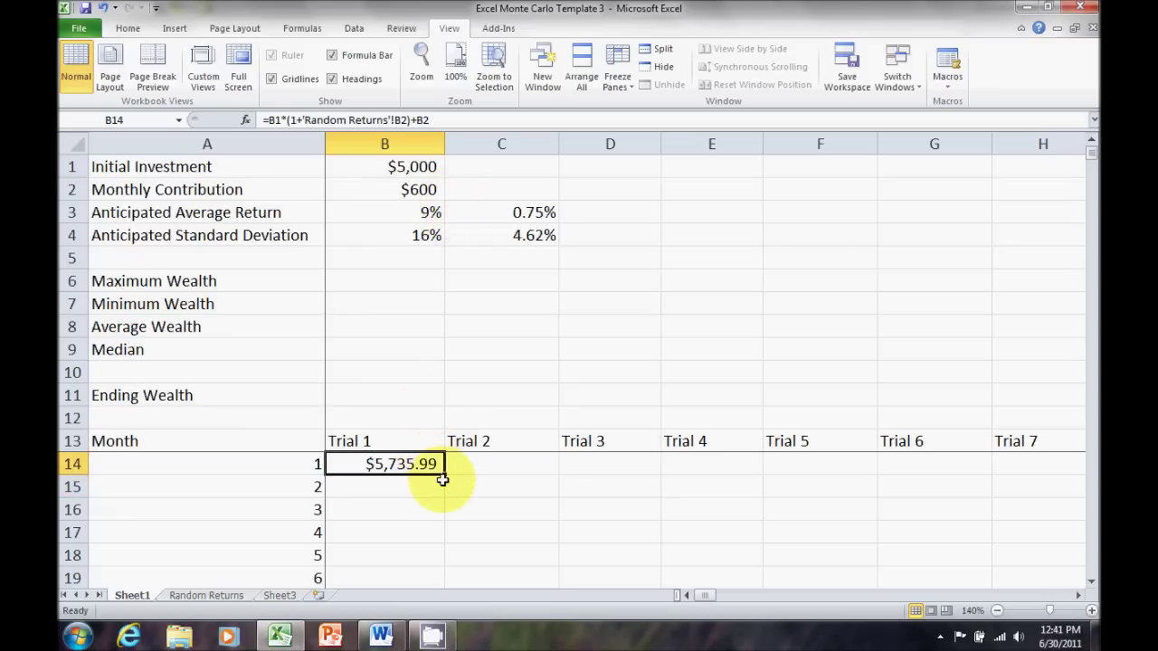
# - Fill B14's formula down to B18, giving $5,815.65 for month 2 and shrinking to $0.00 by month 5
pyautogui.moveTo(444, 476); pyautogui.dragTo(440, 576)
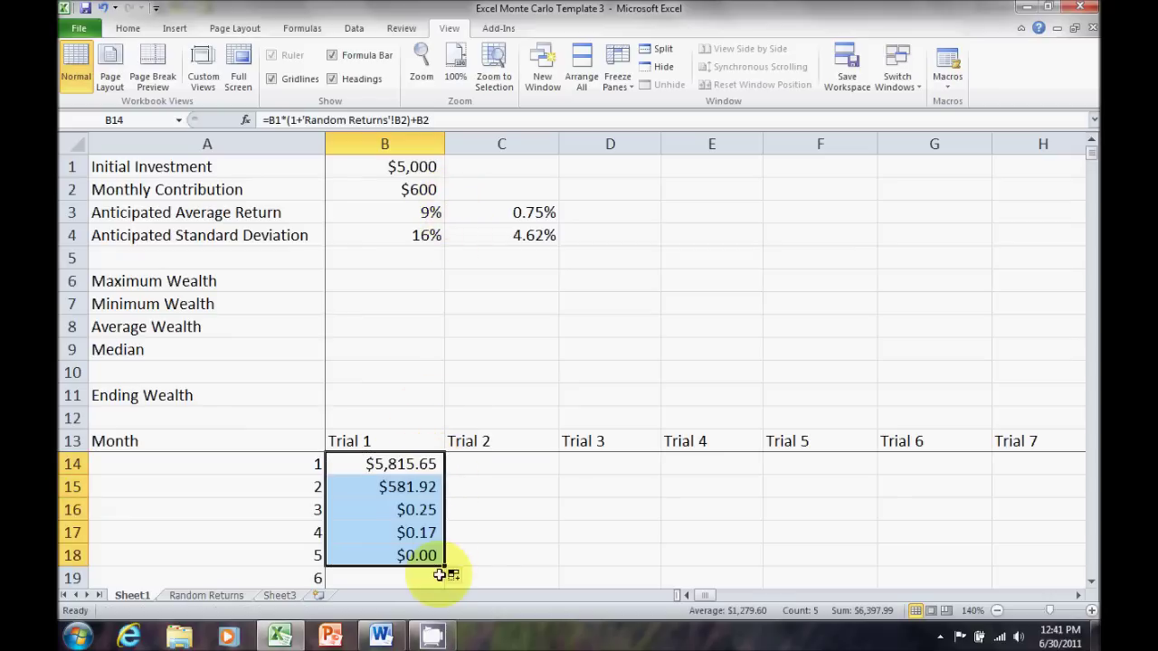
pyautogui.scroll(-1, 501, 557)
pyautogui.scroll(1, 503, 555)
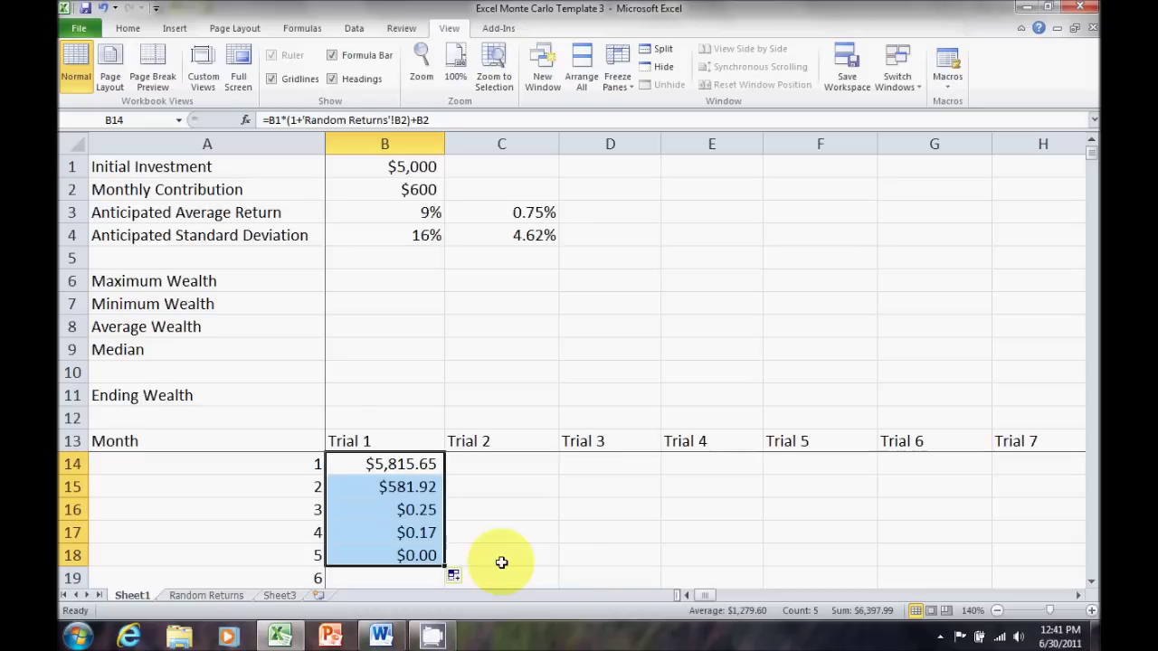
pyautogui.click(427, 468)
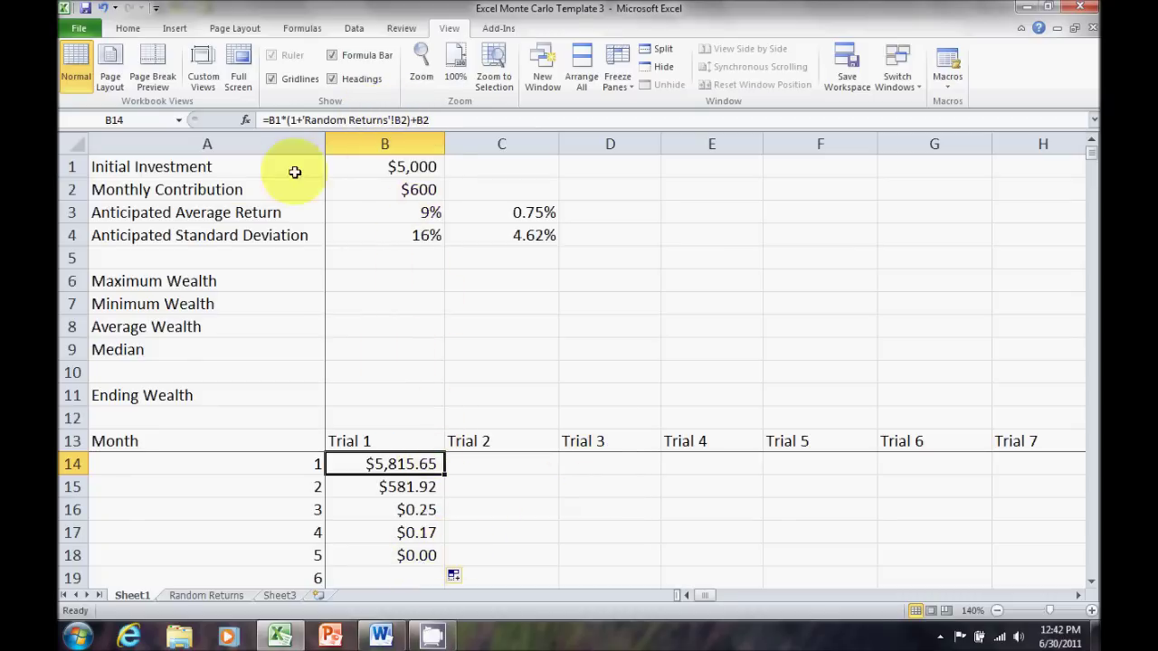
# - Make B14 read =$B$1*(1+'Random Returns'!B2)+$B$2, showing $5,493.06
pyautogui.click(272, 120)
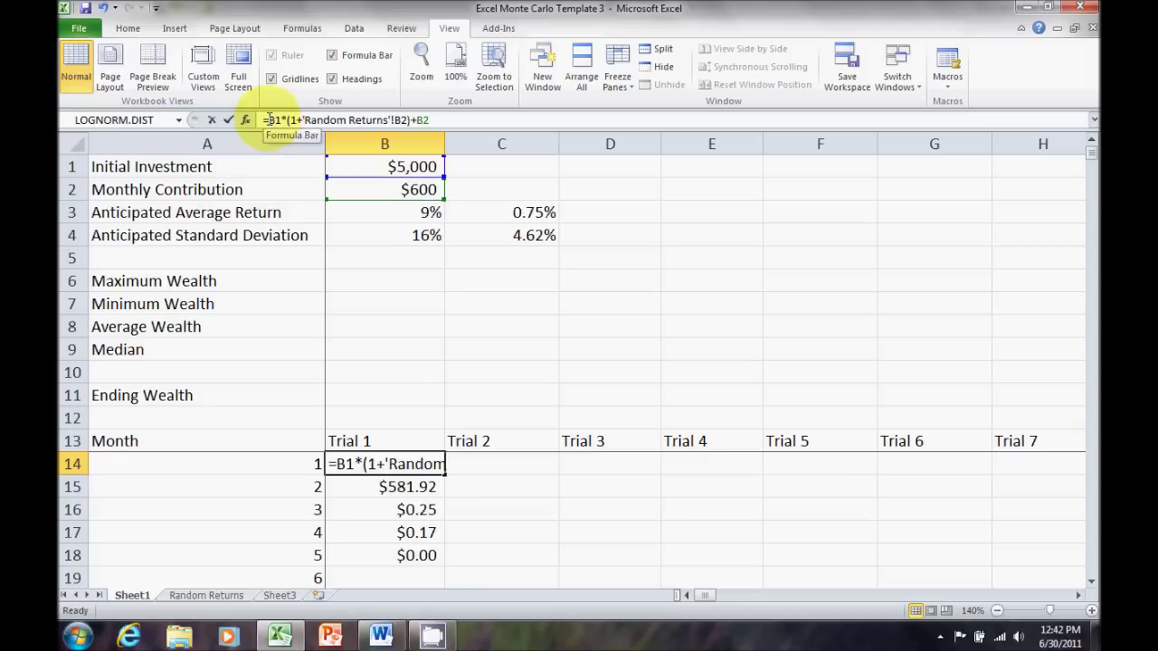
pyautogui.write('$')
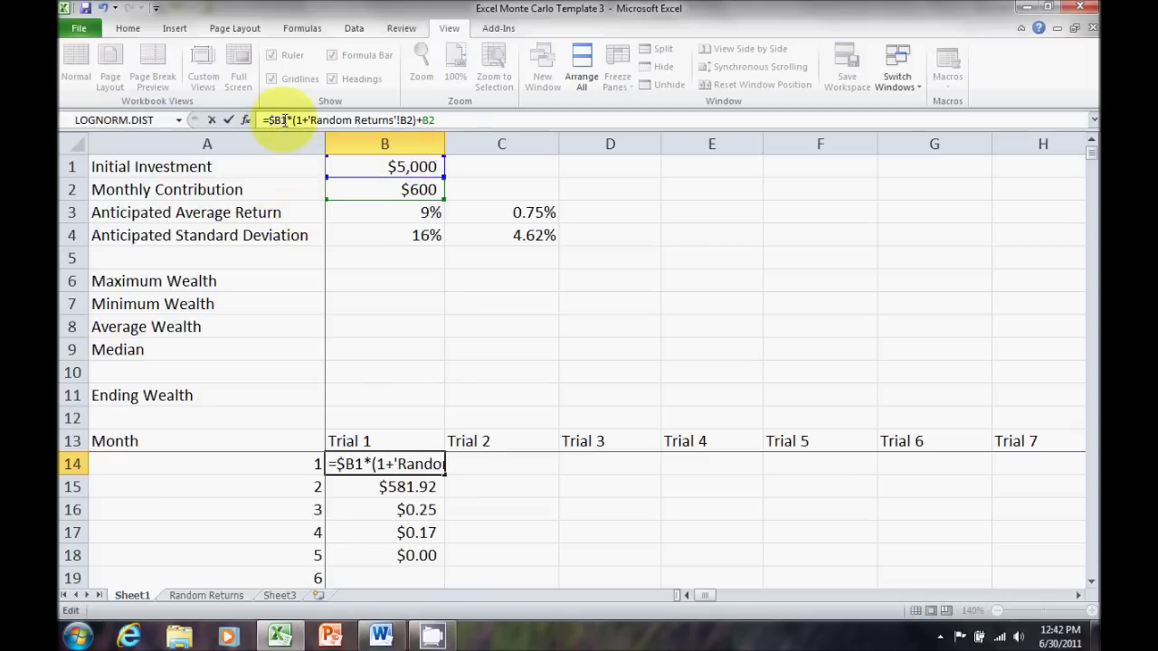
pyautogui.click(282, 121)
pyautogui.write('$')
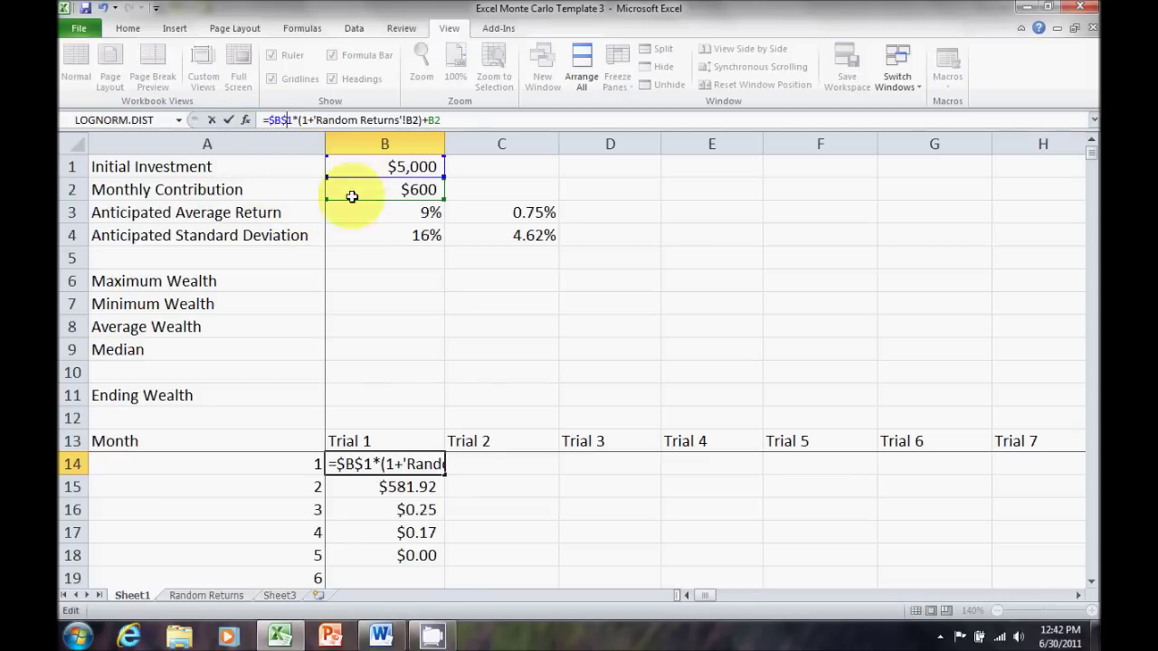
pyautogui.click(444, 121)
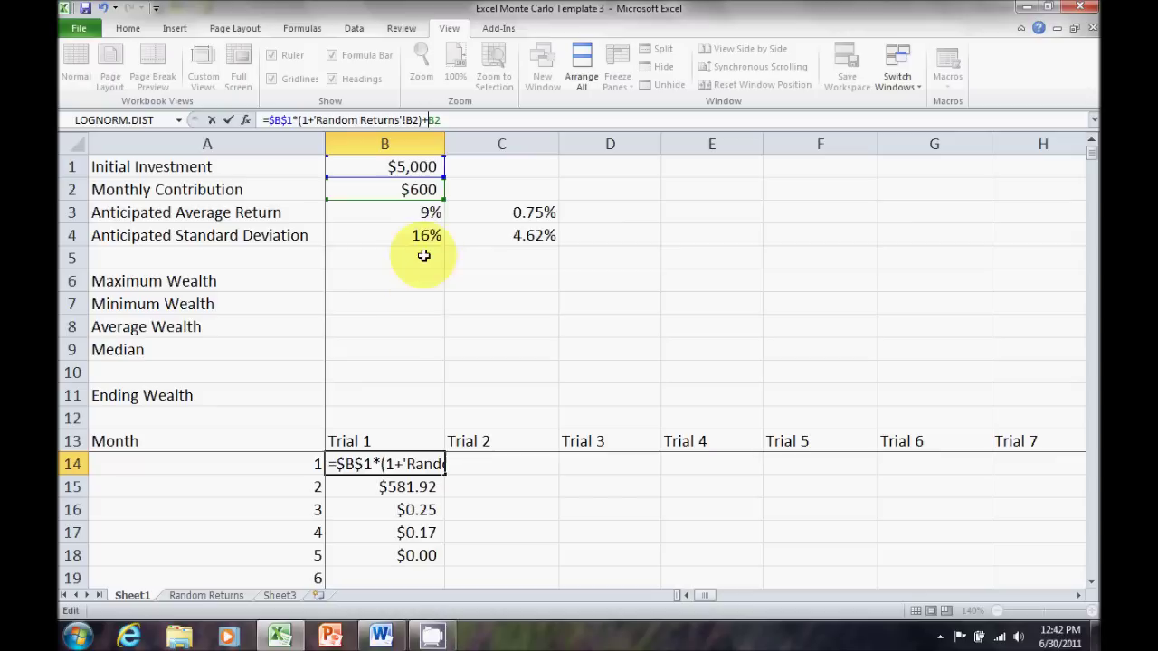
pyautogui.click(429, 120)
pyautogui.write('$')
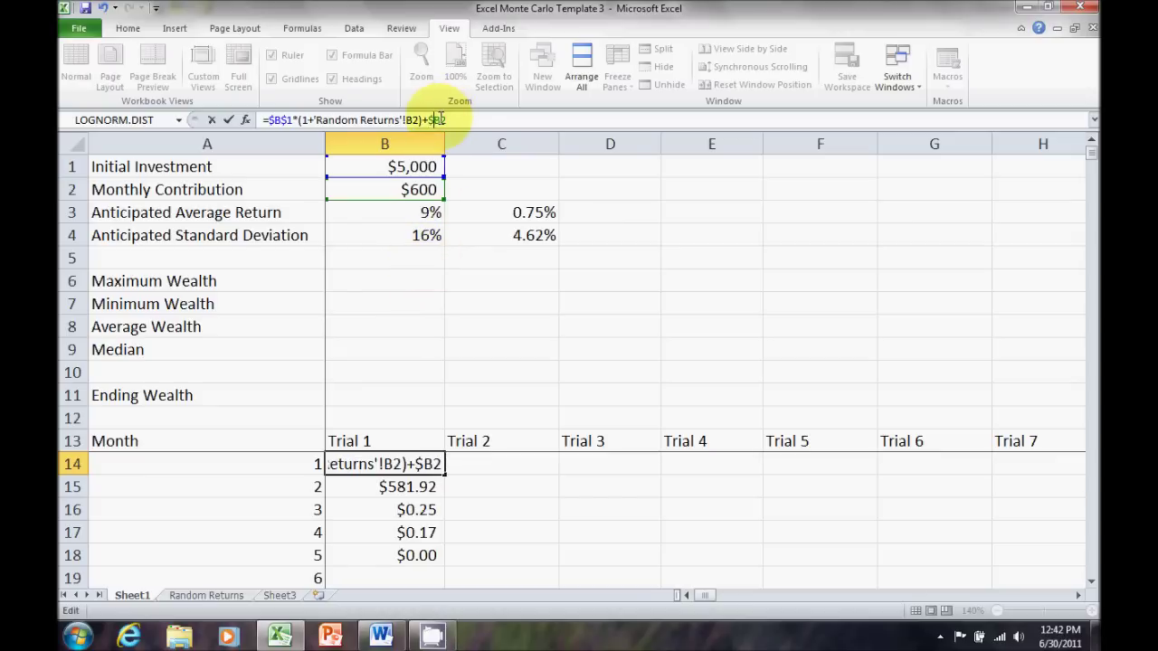
pyautogui.press('Left')
pyautogui.write('$')
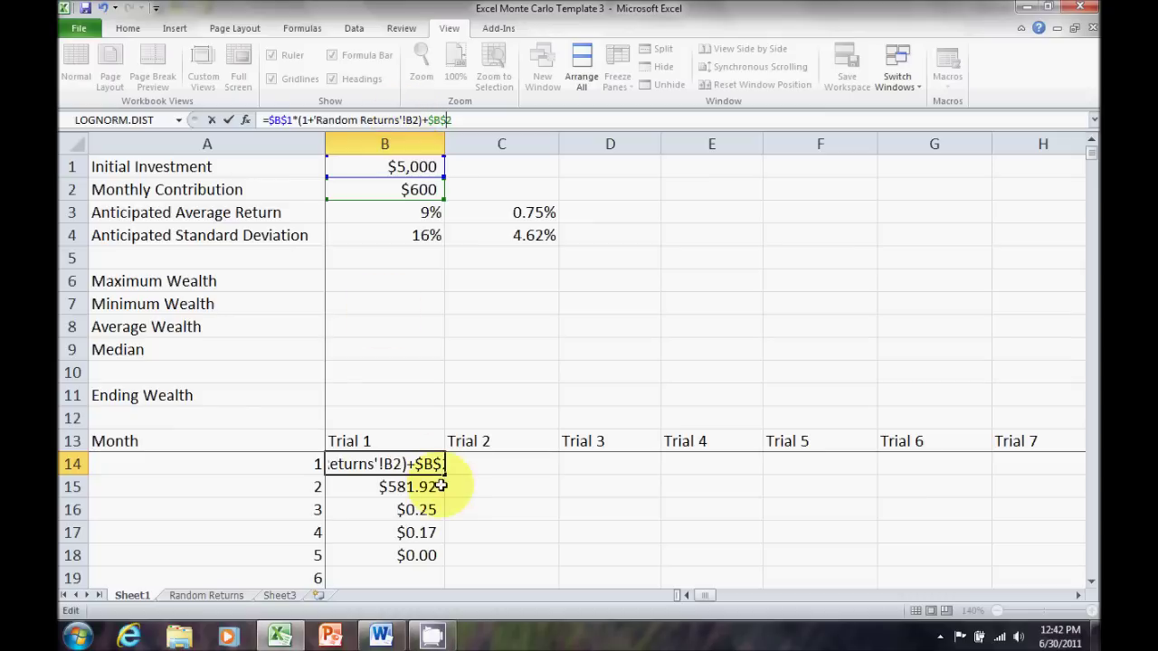
pyautogui.press('Return')
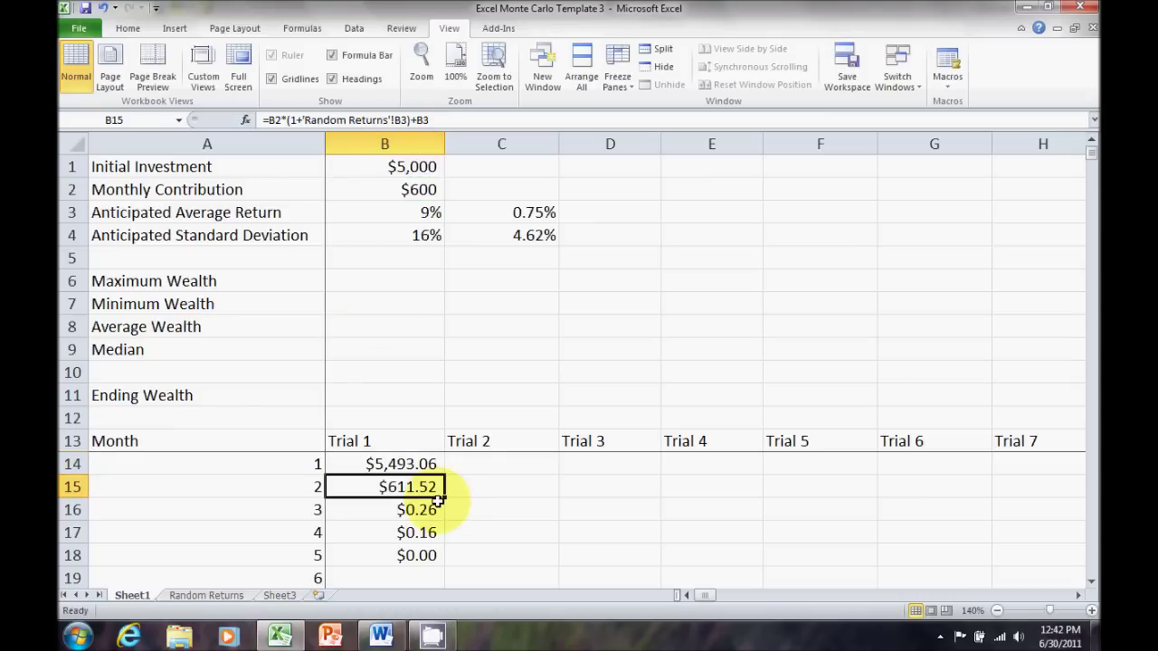
pyautogui.click(429, 464)
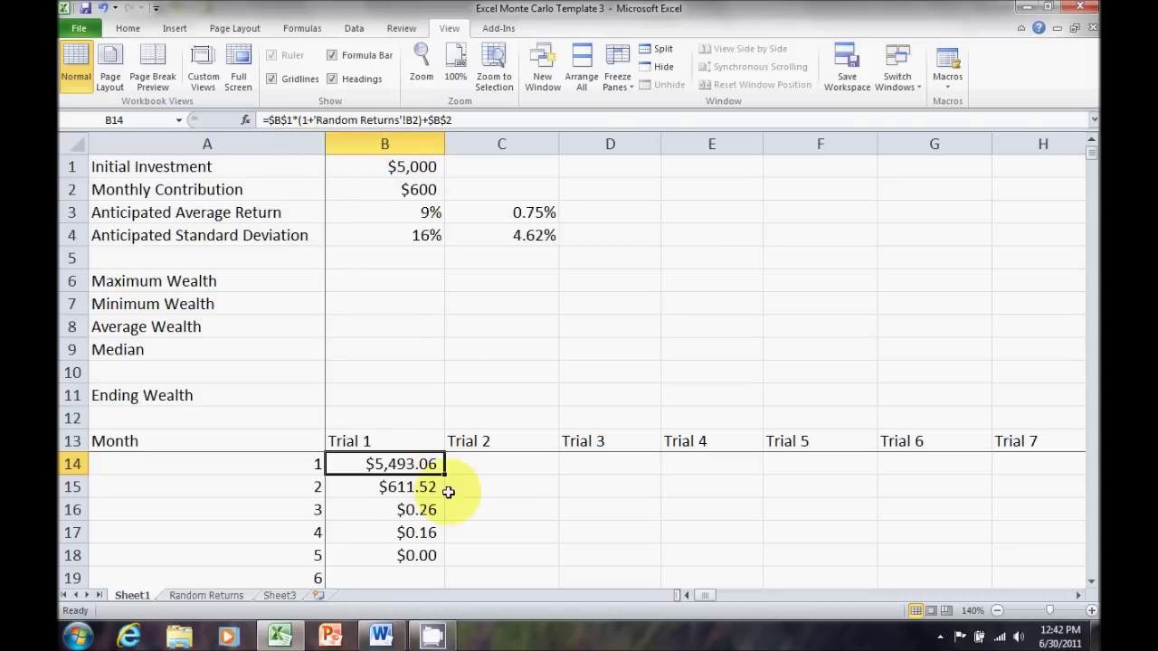
# - Fill B14's absolute-reference formula down Trial 1 through B33 (month 20)
pyautogui.moveTo(445, 477); pyautogui.dragTo(434, 578)
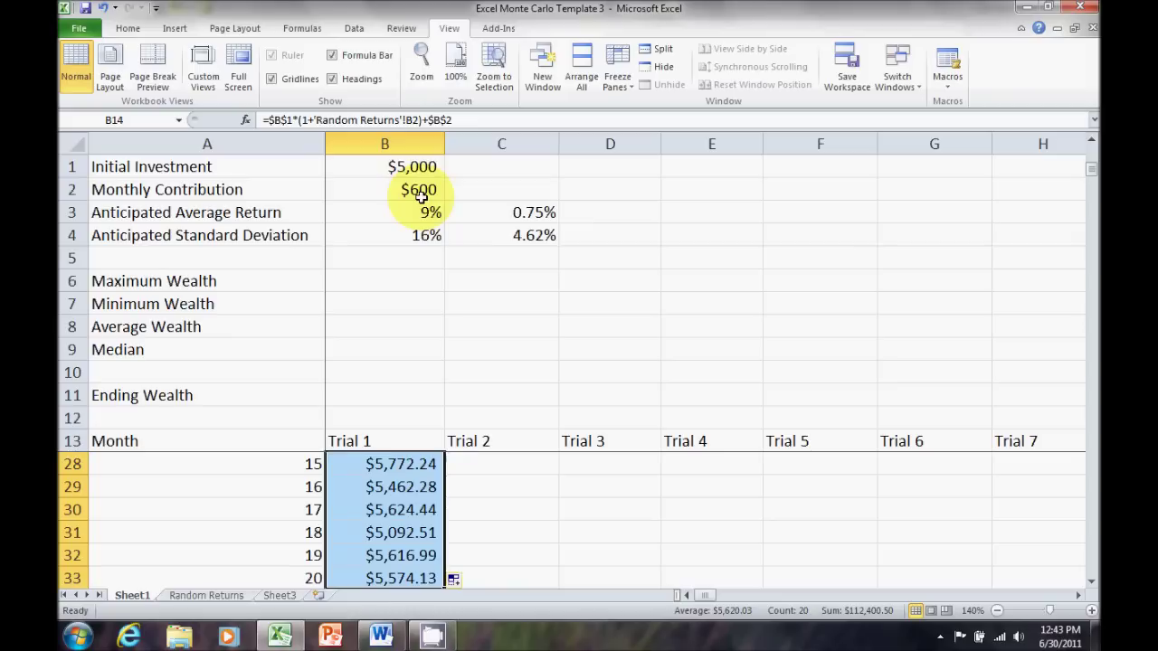
pyautogui.scroll(5, 361, 461)
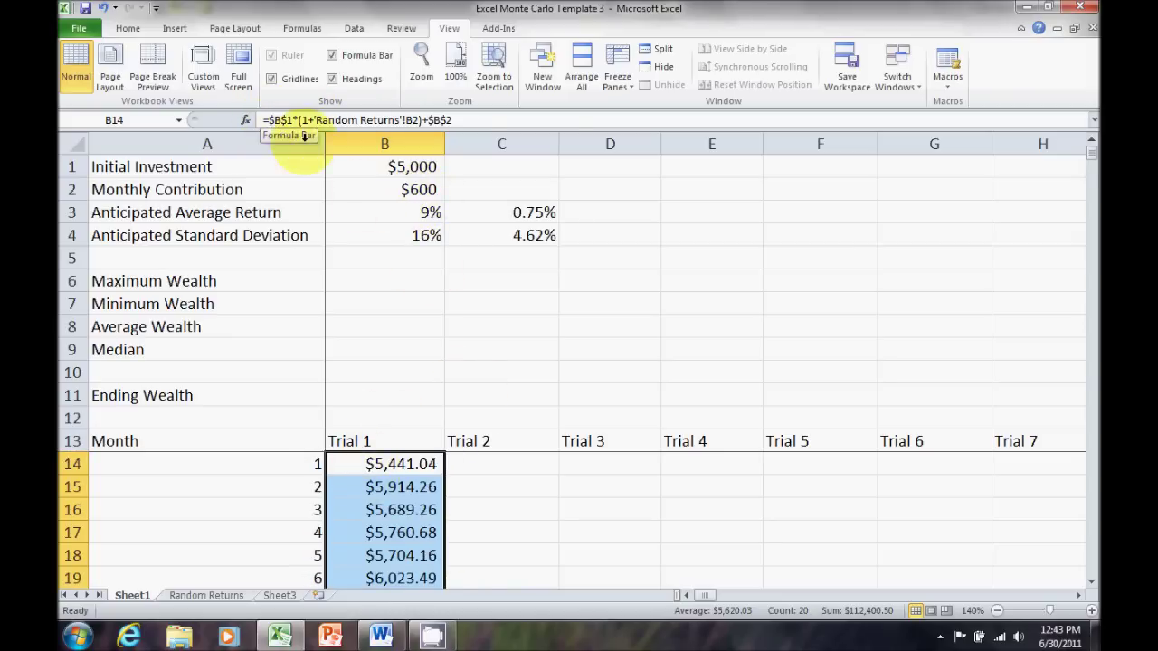
pyautogui.click(386, 487)
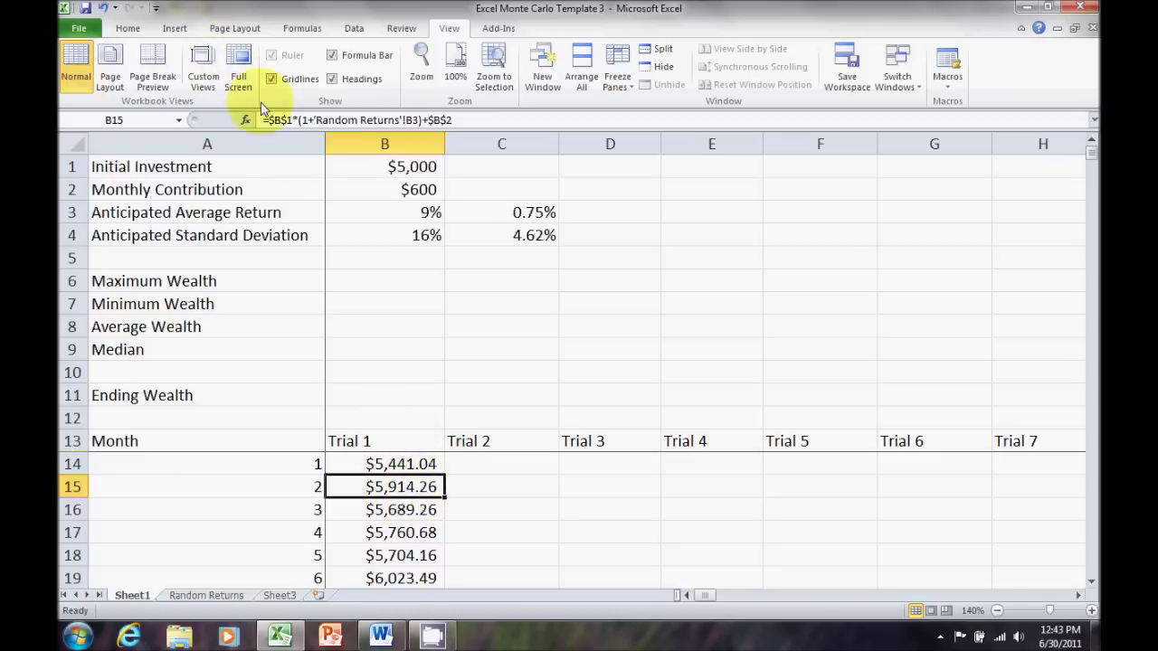
# - Change B15 to =B14*(1+'Random Returns'!B3)+$B$2 so month 2 compounds on month 1
pyautogui.click(269, 117)
pyautogui.moveTo(269, 117); pyautogui.dragTo(292, 119)
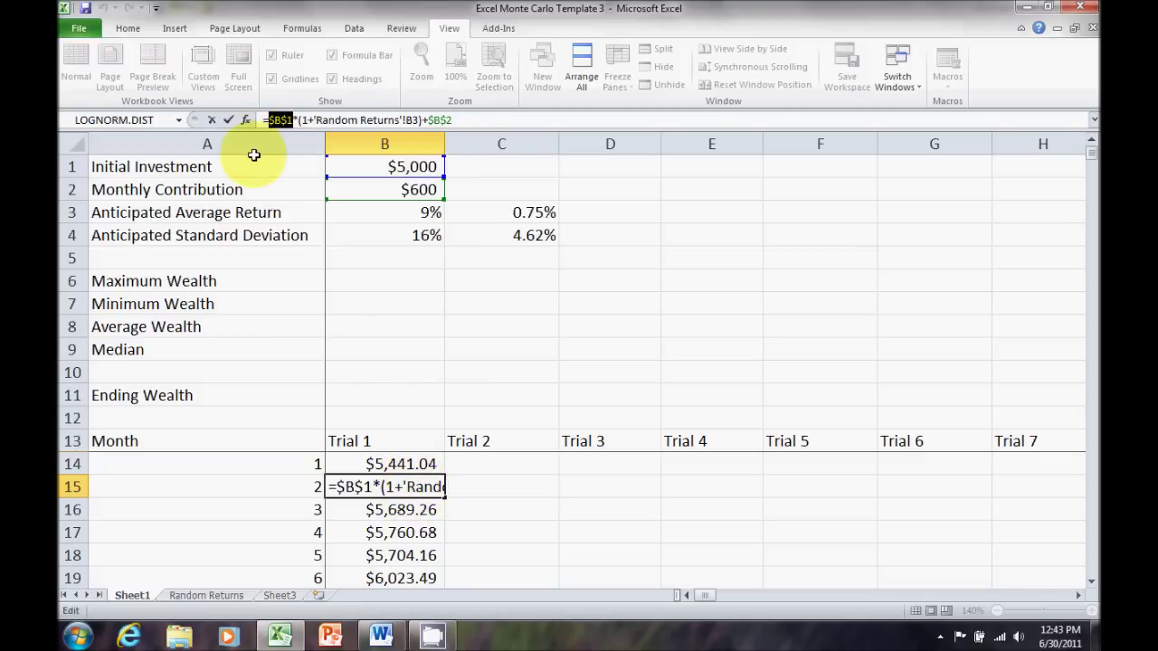
pyautogui.write('b2')
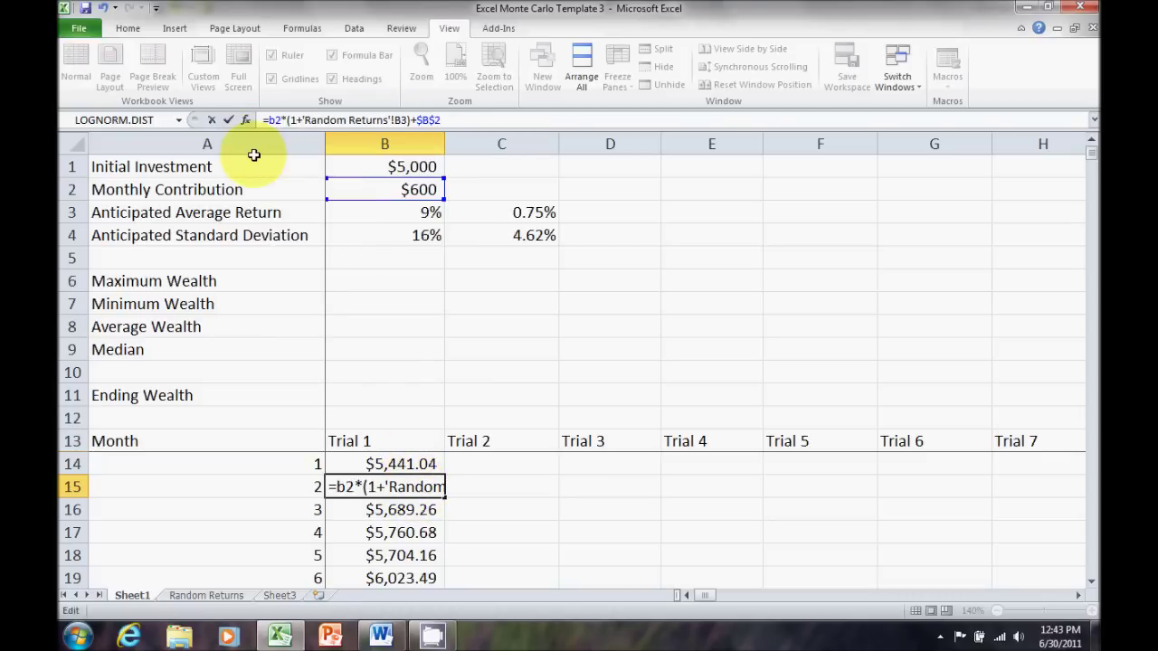
pyautogui.press('BackSpace')
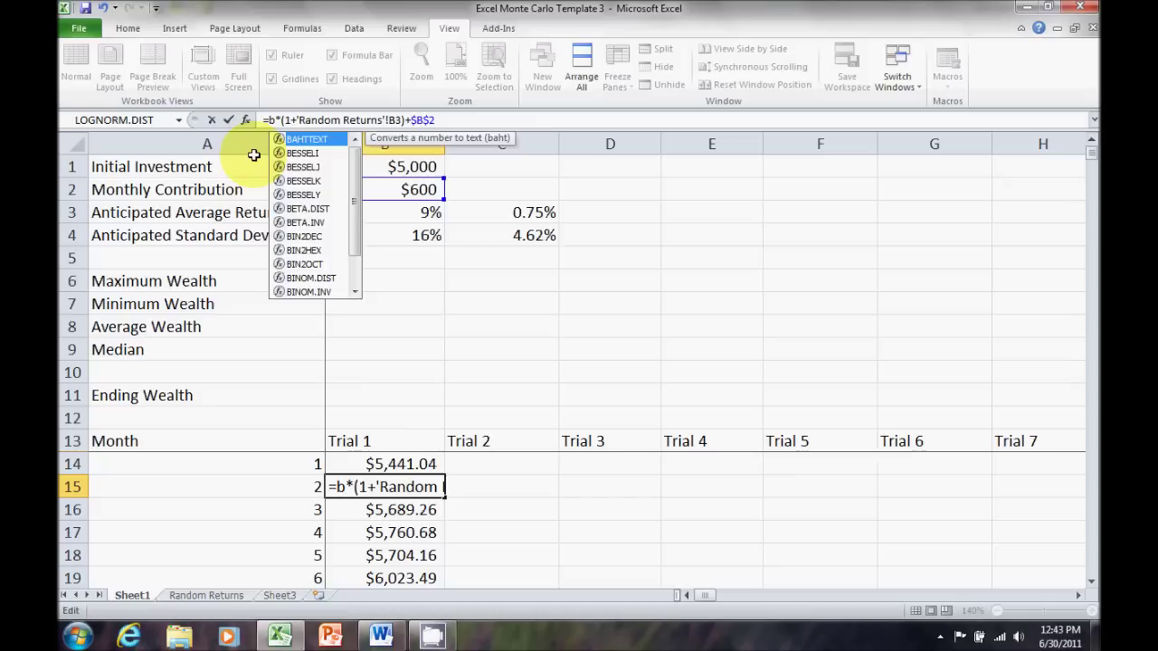
pyautogui.write('14')
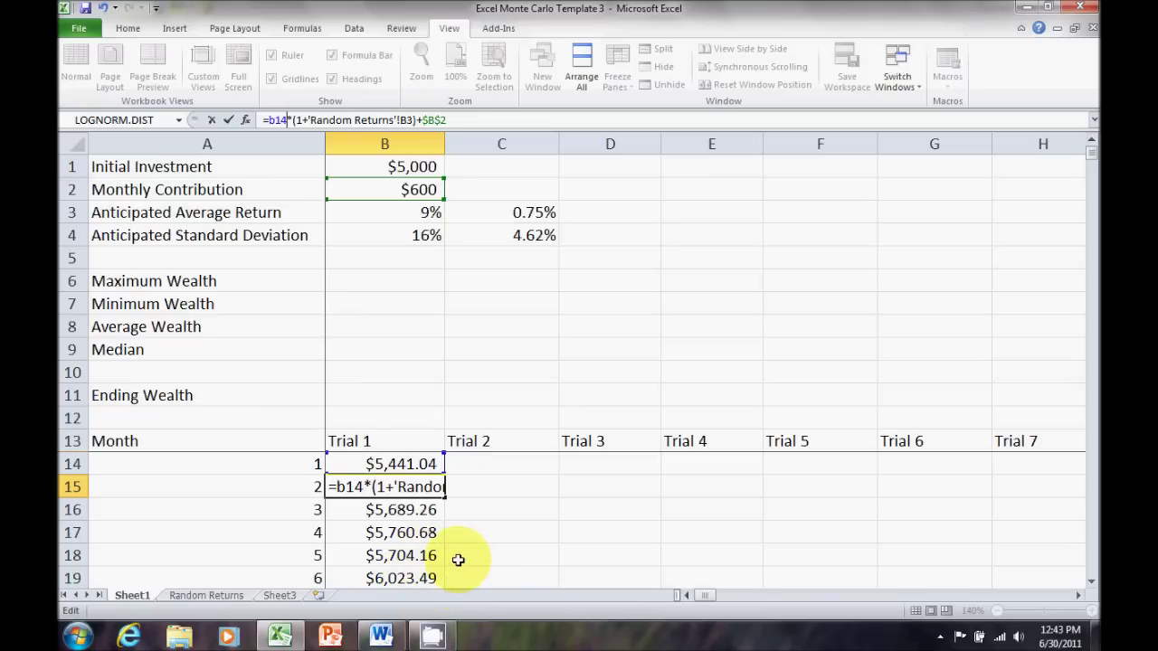
pyautogui.press('Return')
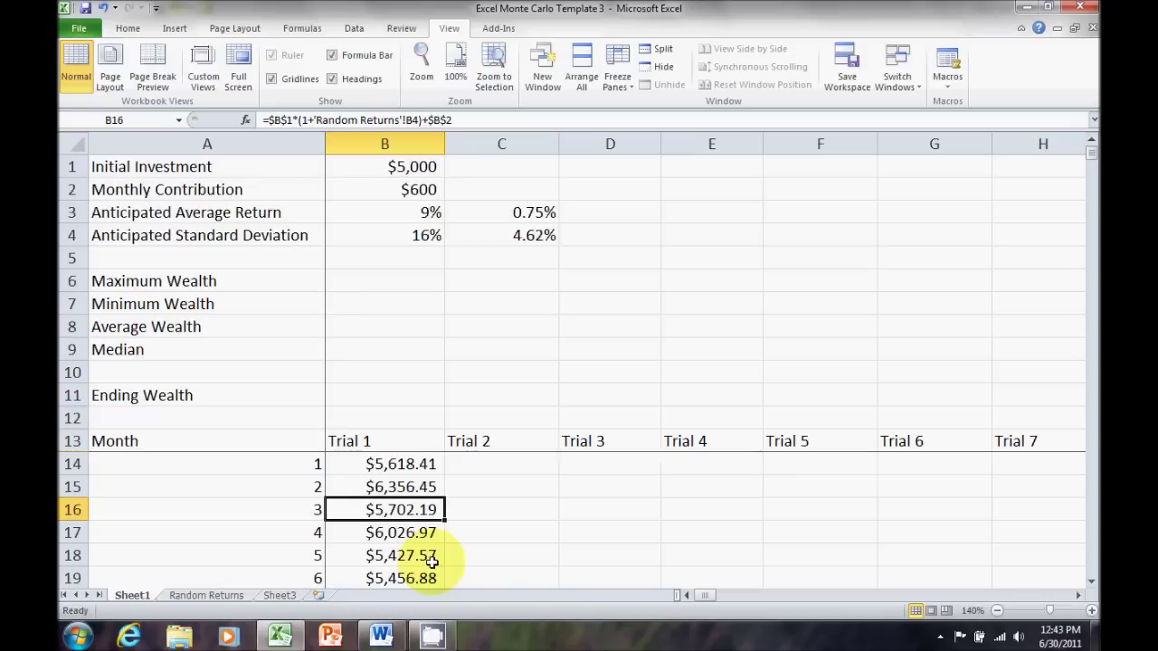
# - Fill B15's compounding formula down Trial 1 to row 373 (month 360)
pyautogui.click(416, 487)
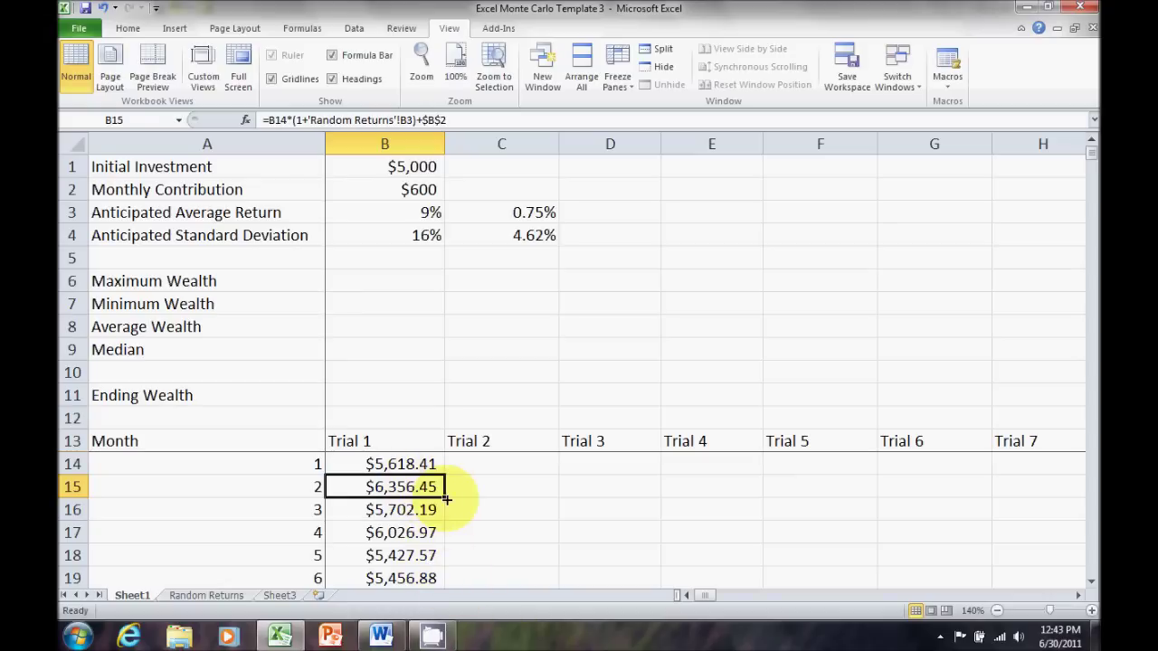
pyautogui.click(449, 503)
pyautogui.click(442, 494)
pyautogui.moveTo(443, 498); pyautogui.dragTo(442, 559)
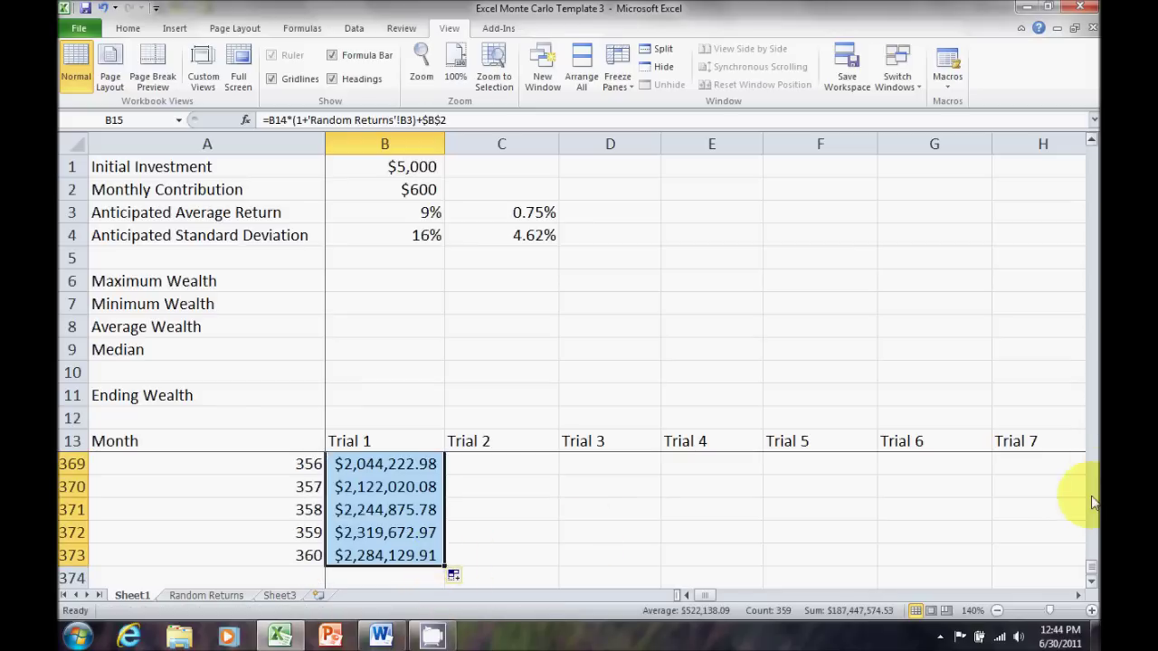
pyautogui.moveTo(1093, 571); pyautogui.dragTo(1093, 571)
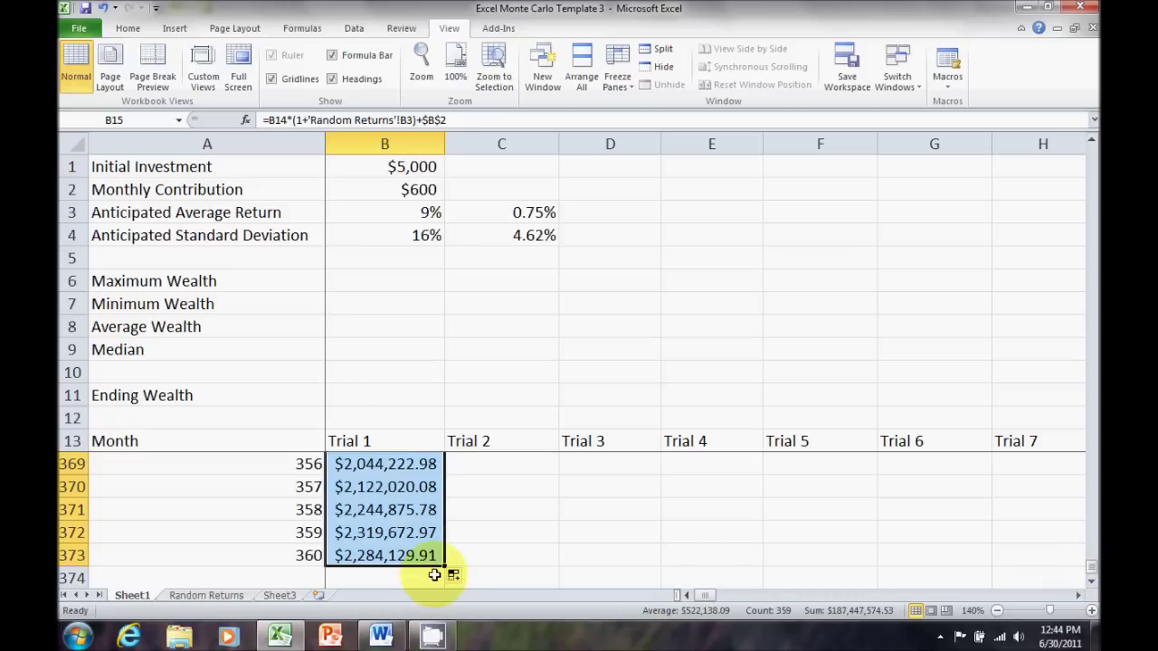
pyautogui.moveTo(1095, 570); pyautogui.dragTo(1092, 143)
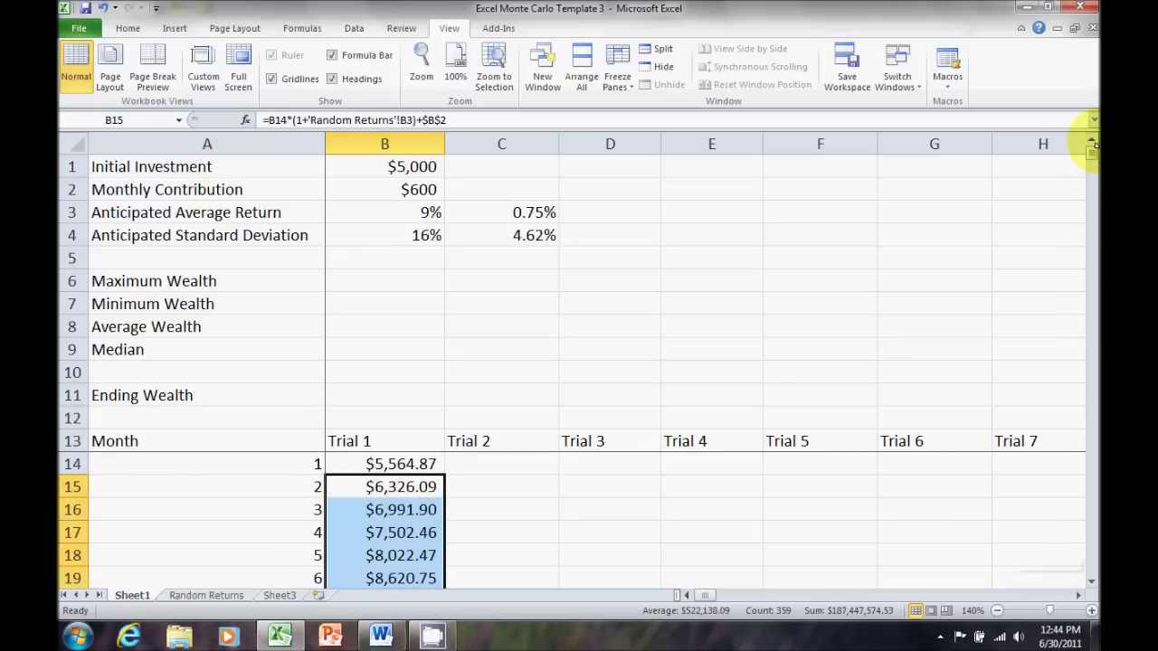
# - Fill B14:B373 right through column CW so Trials 2–100 get the wealth formulas
pyautogui.click(381, 456)
pyautogui.moveTo(381, 457); pyautogui.dragTo(394, 543)
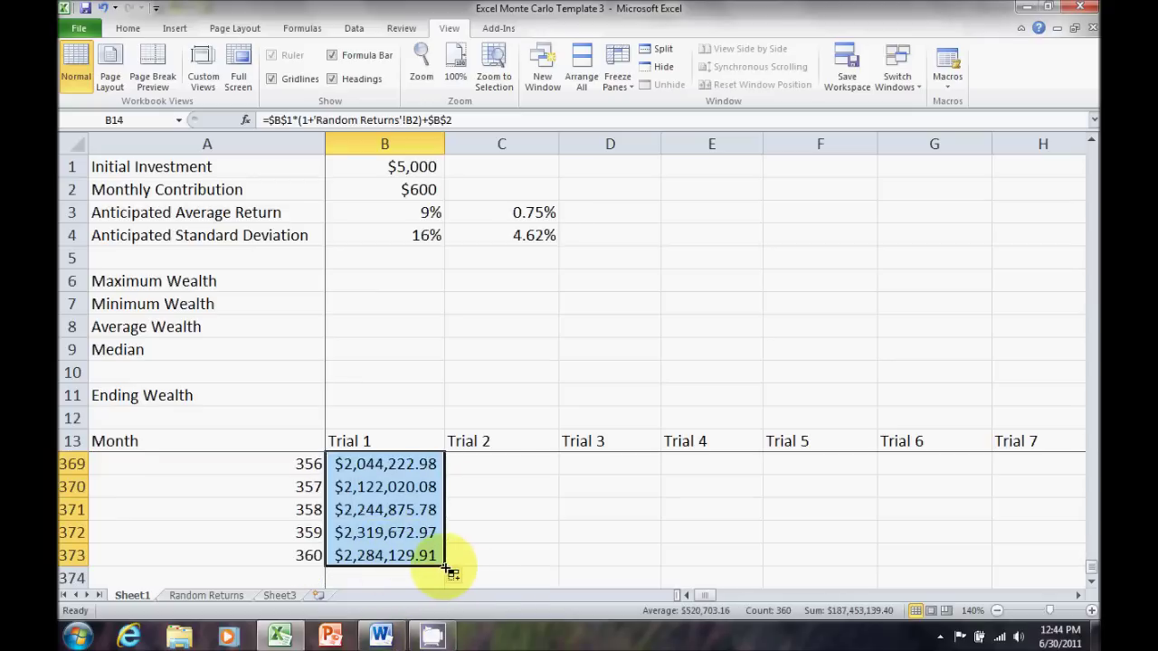
pyautogui.moveTo(446, 567); pyautogui.dragTo(933, 577)
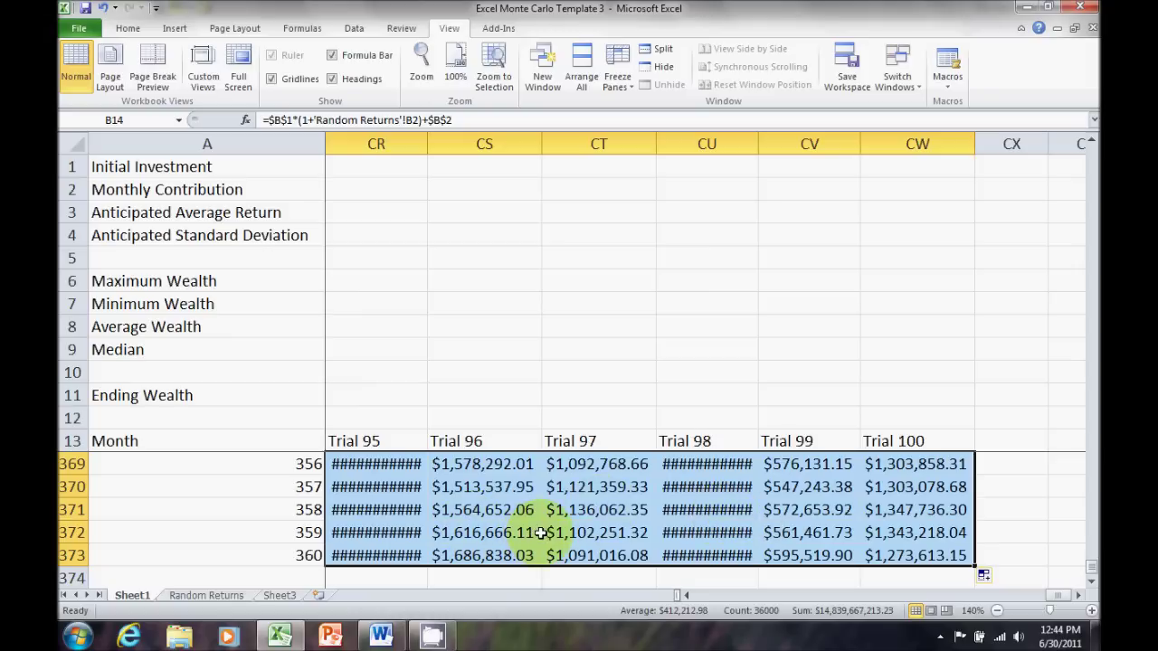
# - Set columns CR through CW to width 16 so month-360 wealth shows instead of ####
pyautogui.click(127, 29)
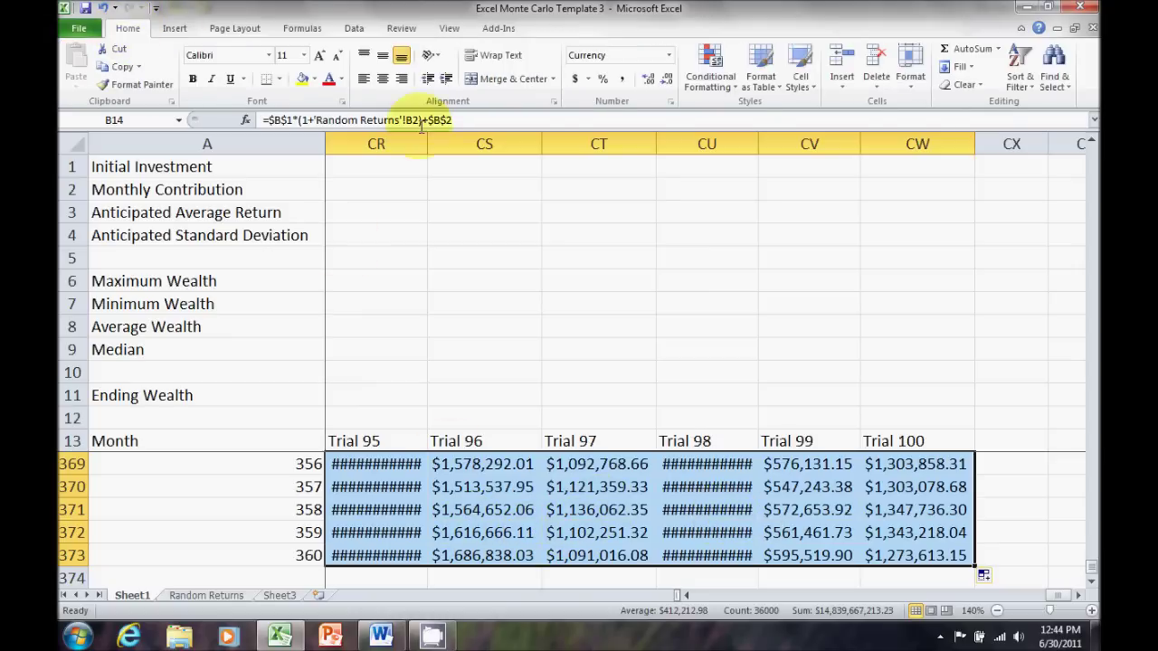
pyautogui.click(917, 82)
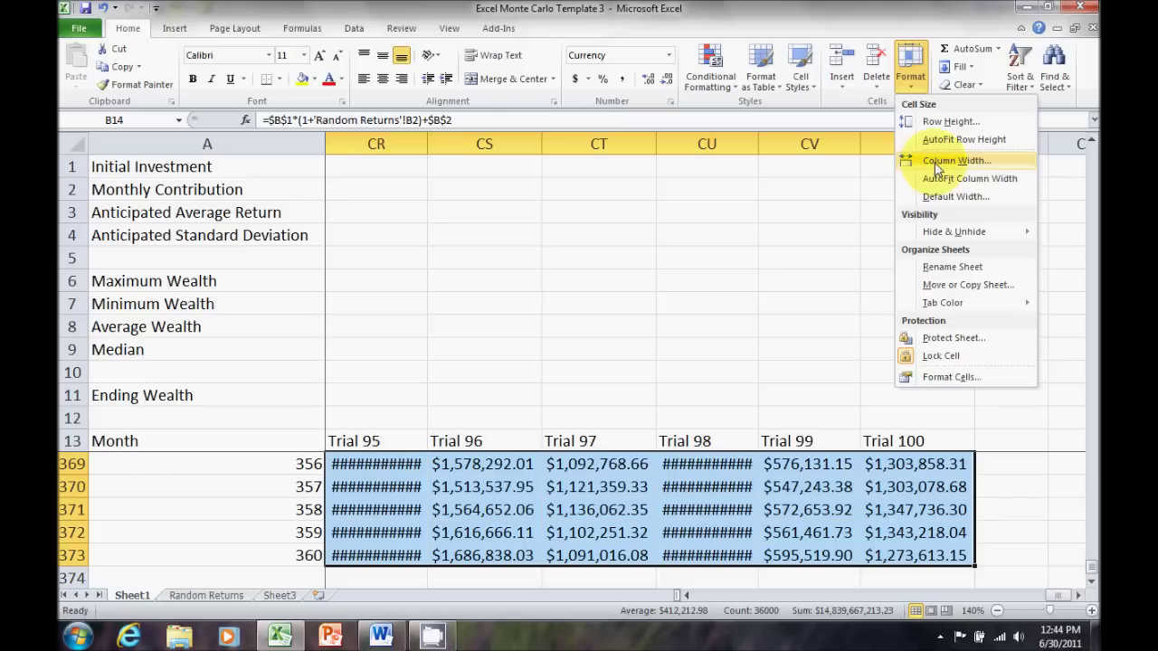
pyautogui.click(937, 163)
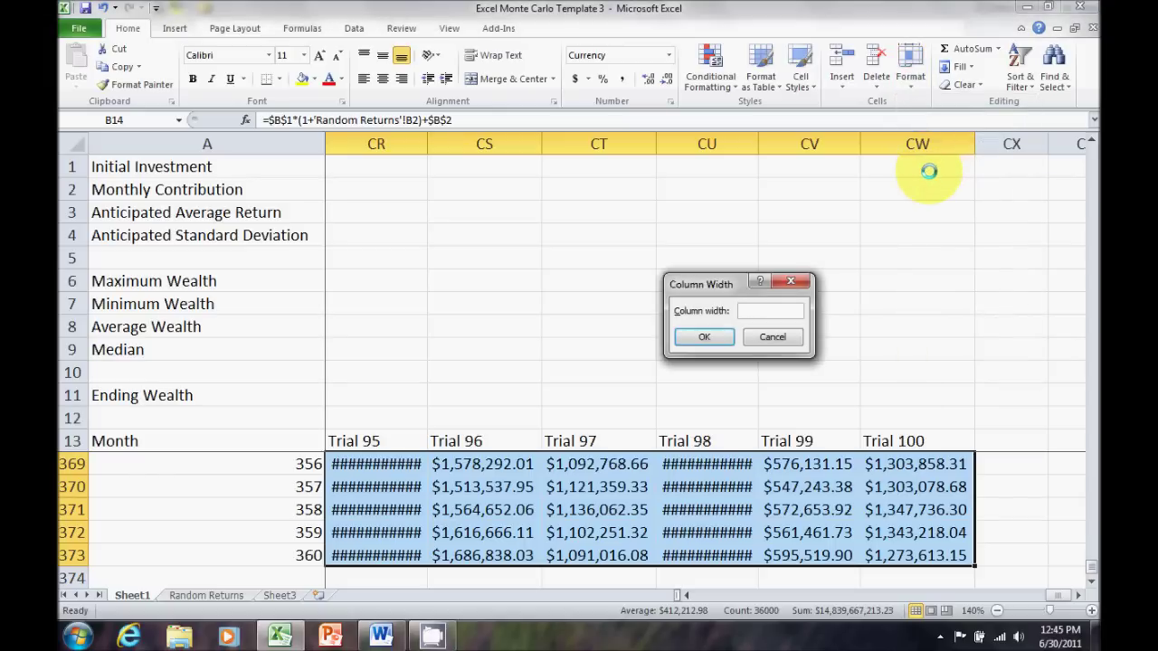
pyautogui.press('Return')
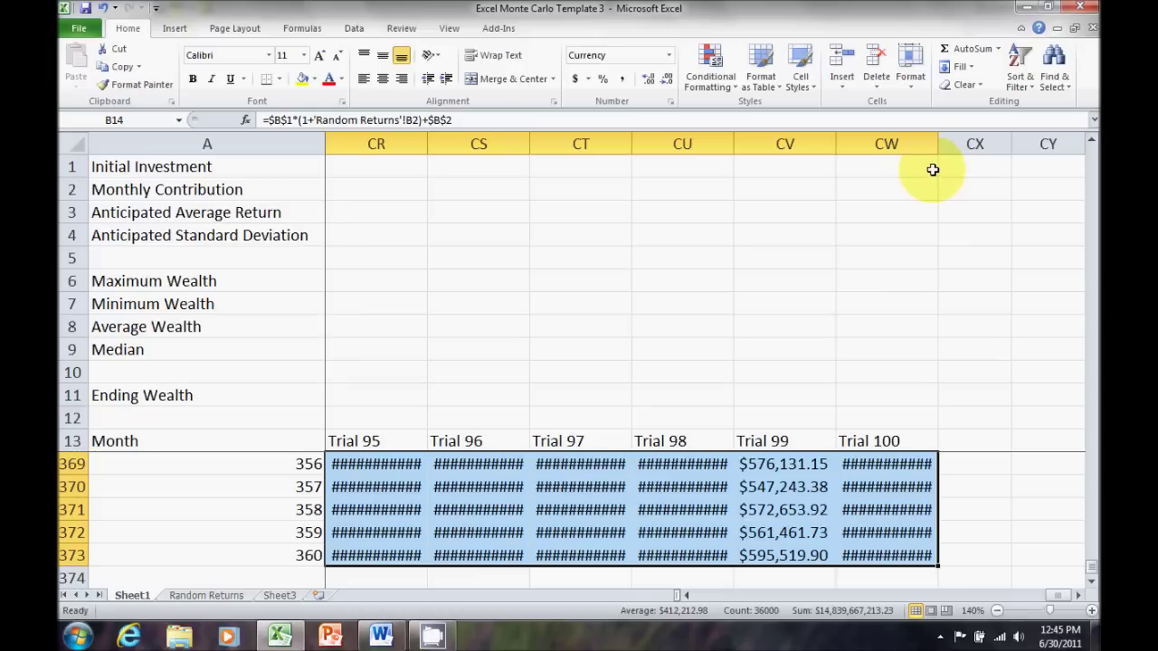
pyautogui.click(915, 88)
pyautogui.click(950, 163)
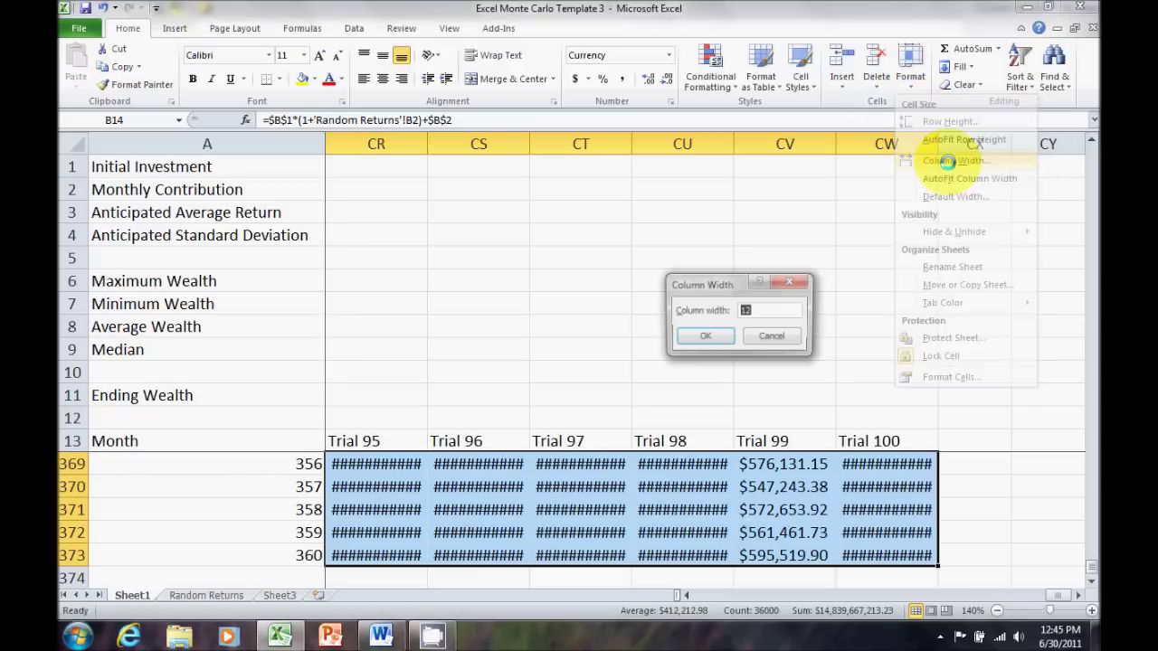
pyautogui.write('16')
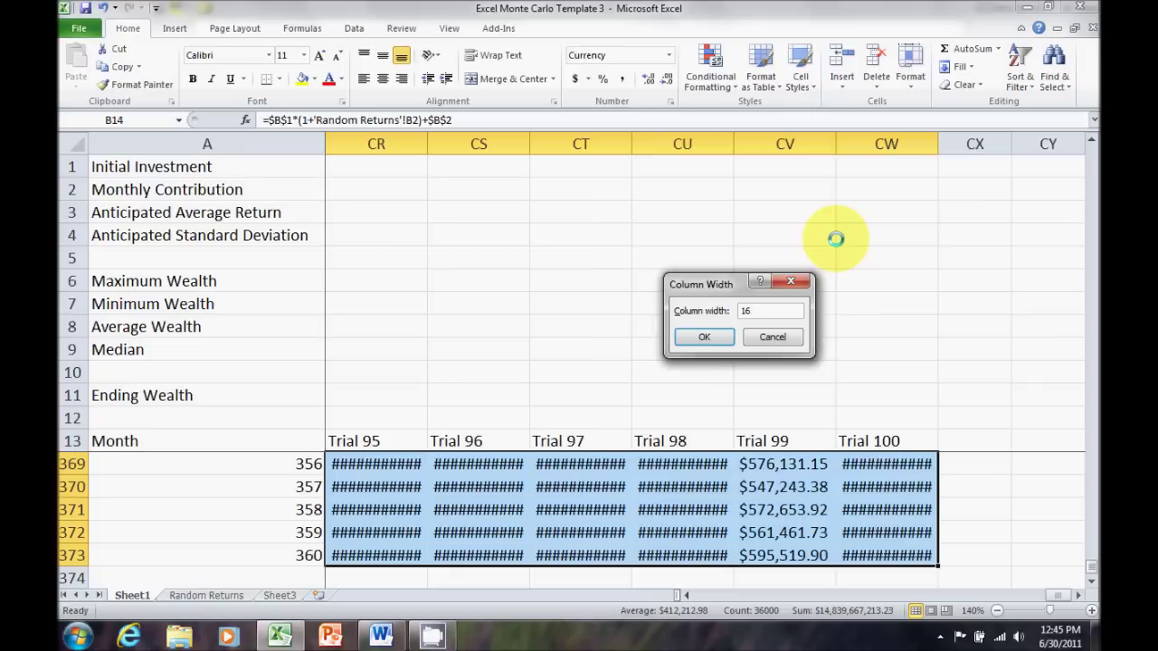
pyautogui.press('Return')
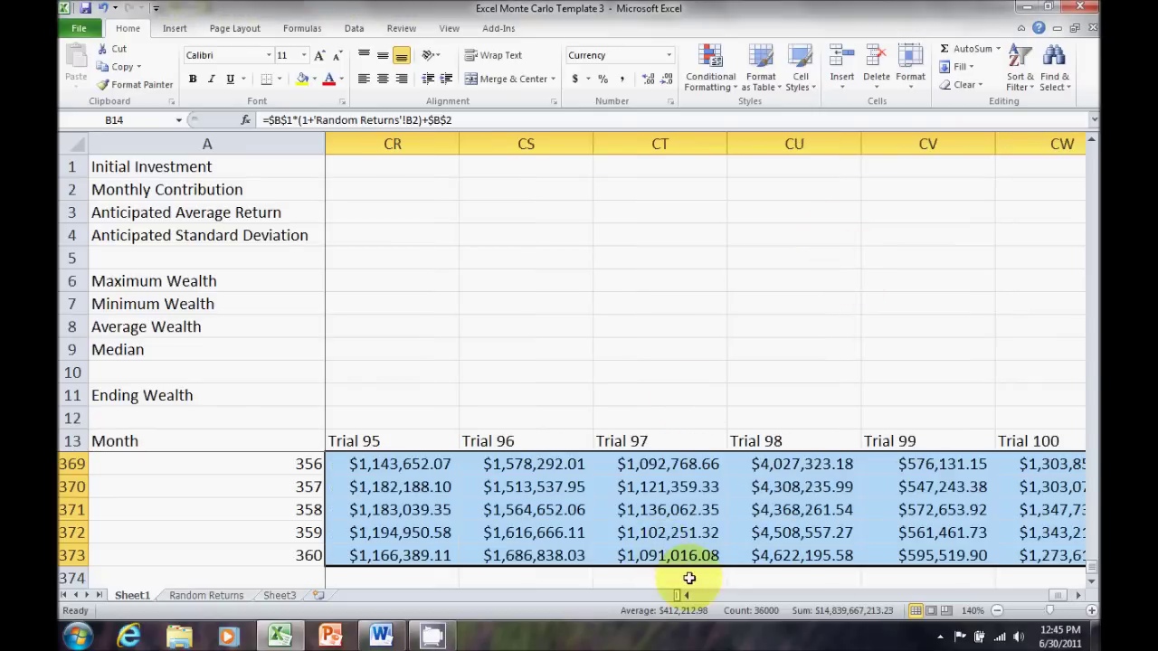
pyautogui.moveTo(1052, 593); pyautogui.dragTo(676, 597)
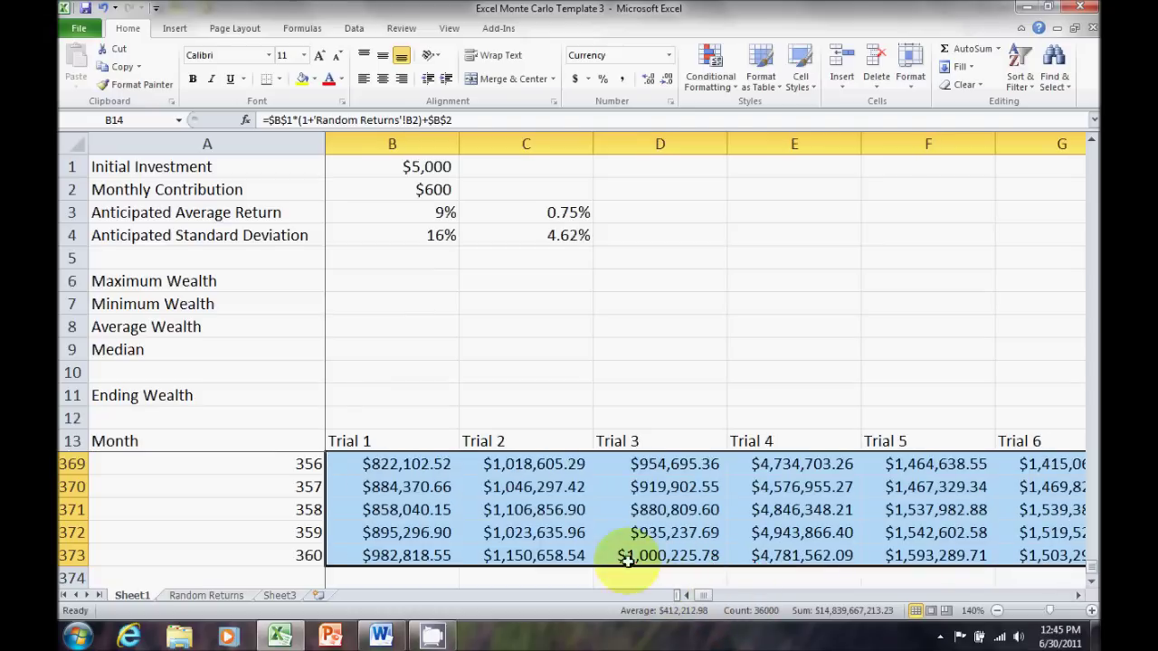
pyautogui.click(432, 555)
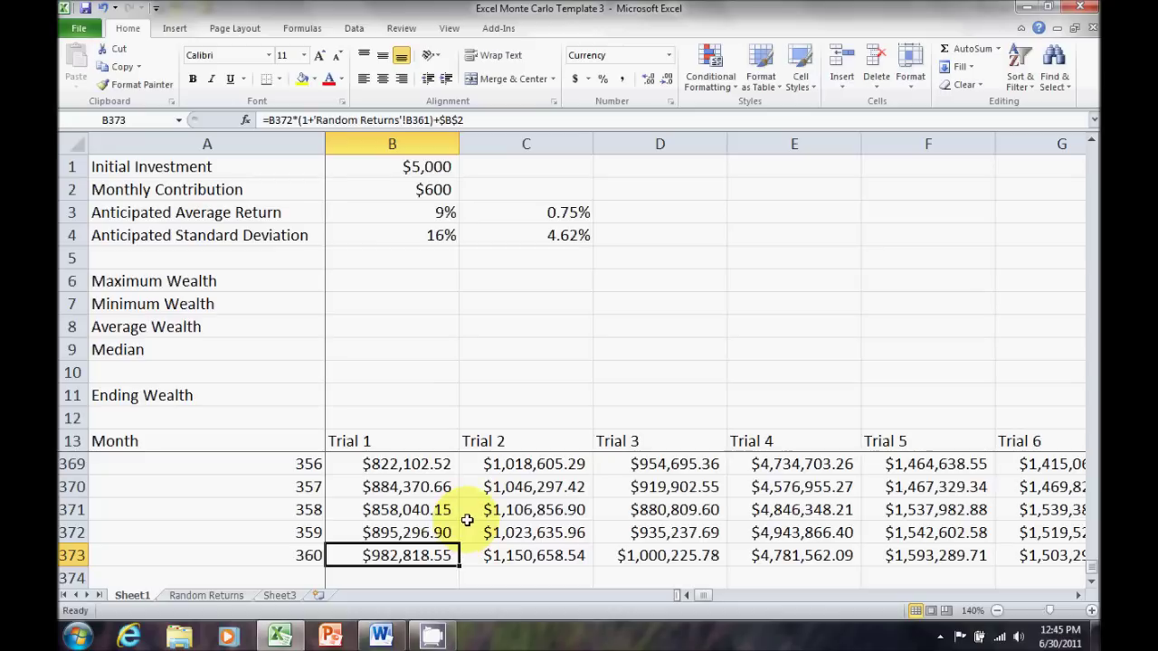
pyautogui.click(388, 398)
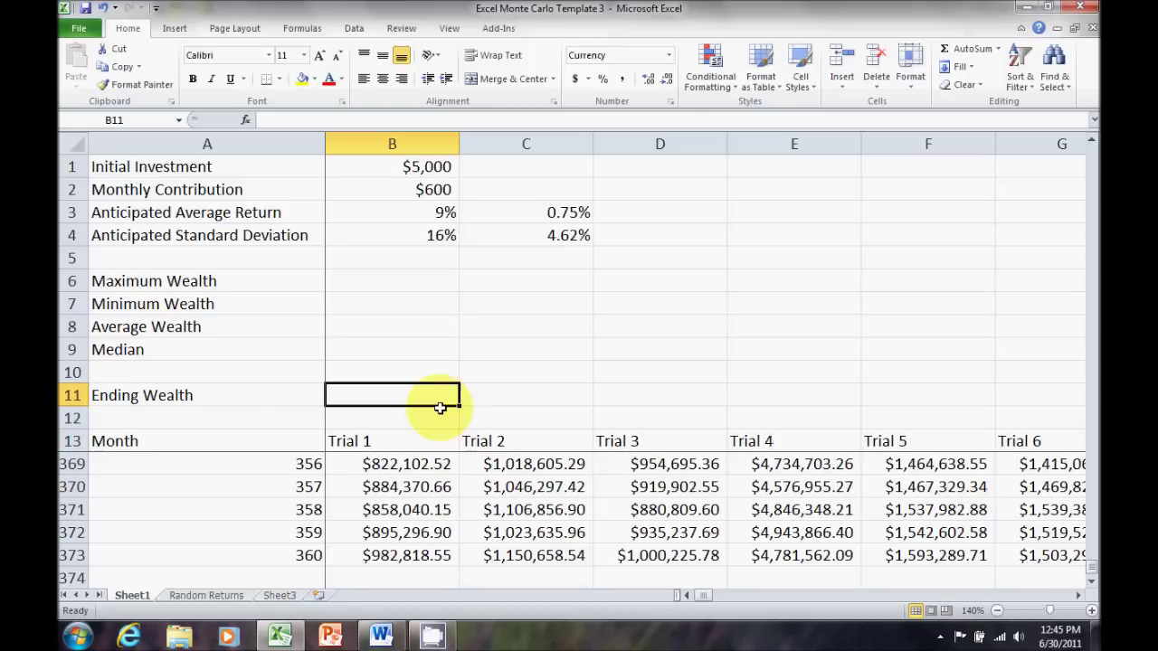
# - Set B11 to =B373 (Trial 1's month-360 wealth) and fill it right through CW11
pyautogui.write('=')
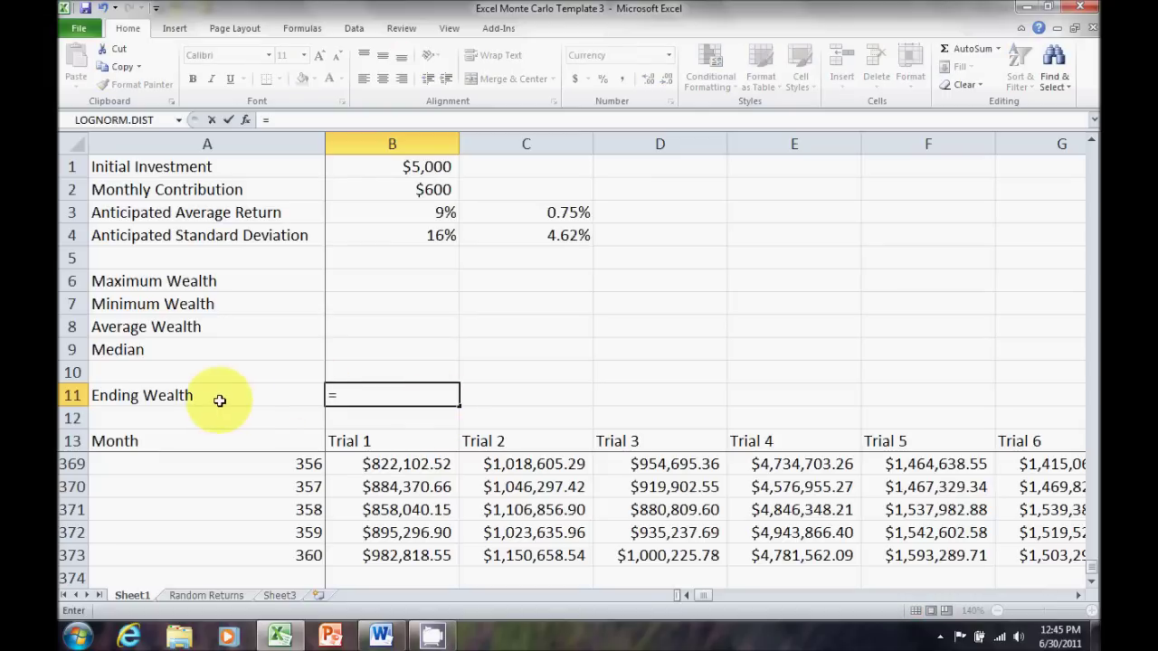
pyautogui.click(366, 558)
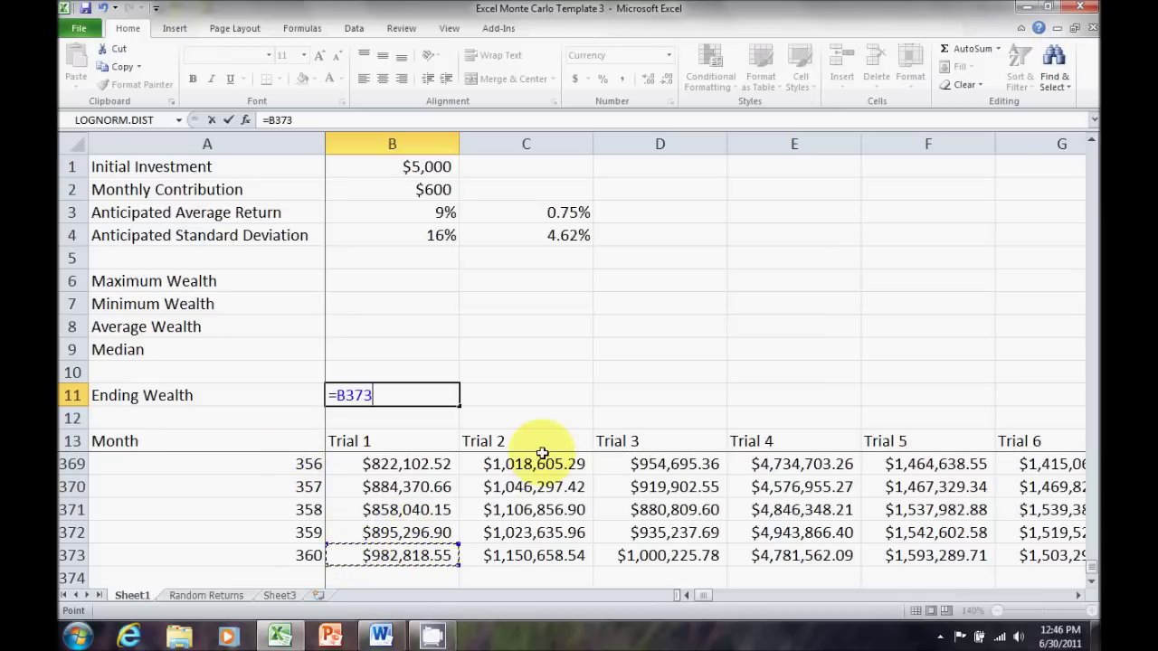
pyautogui.press('Return')
pyautogui.click(443, 402)
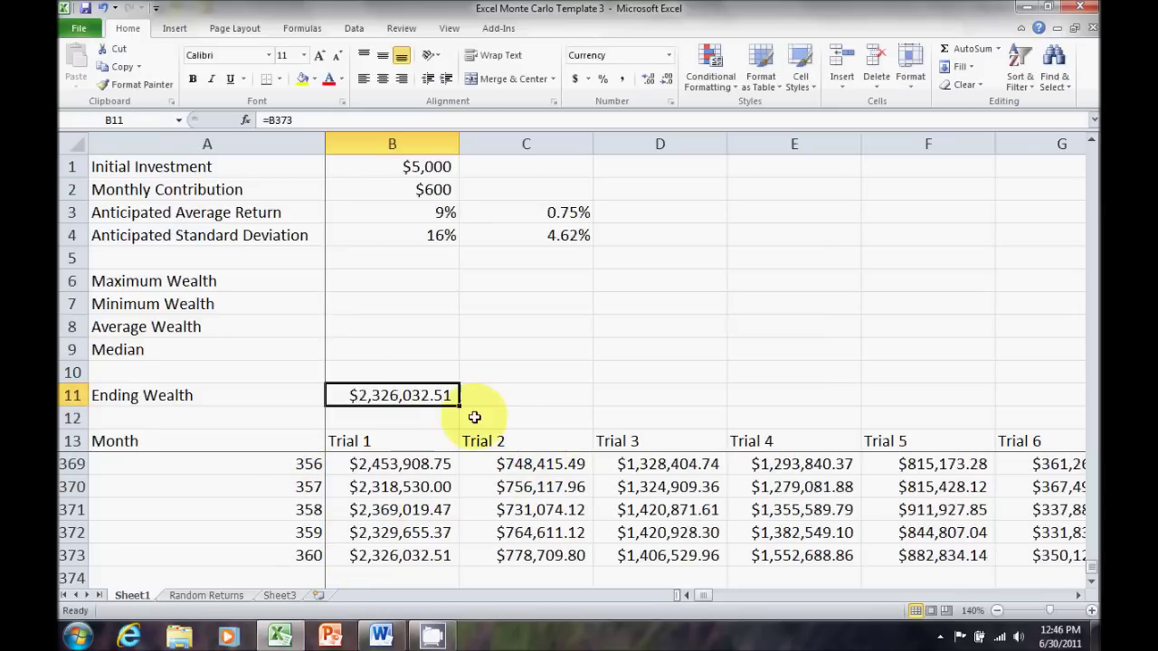
pyautogui.moveTo(461, 407); pyautogui.dragTo(992, 389)
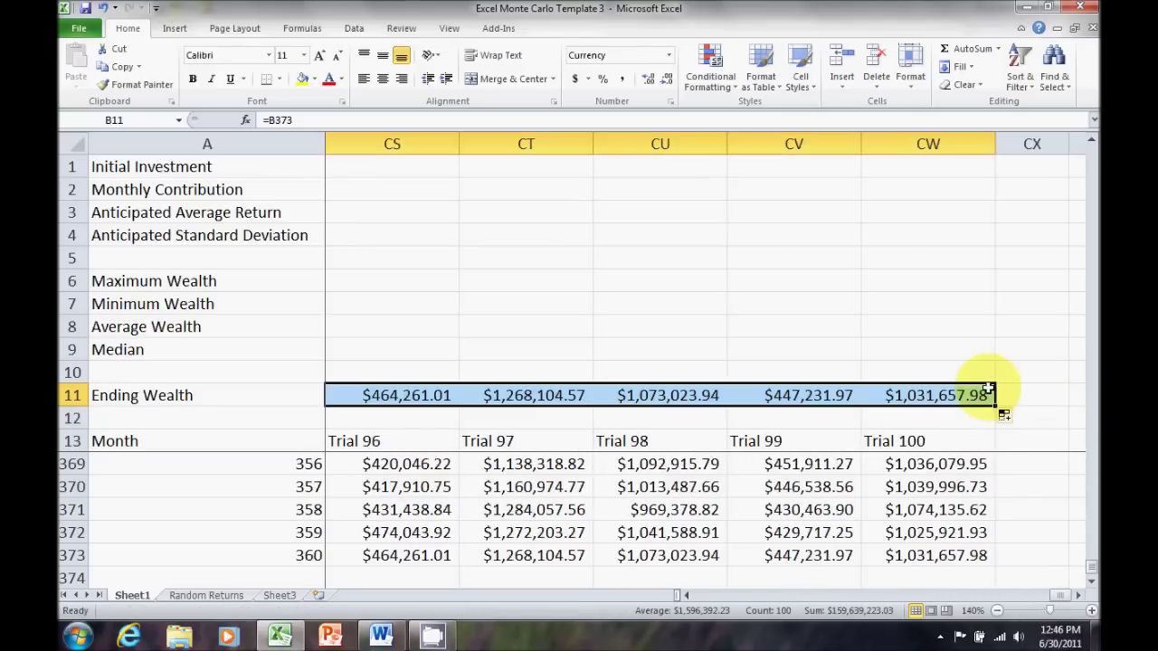
pyautogui.moveTo(1059, 597); pyautogui.dragTo(667, 586)
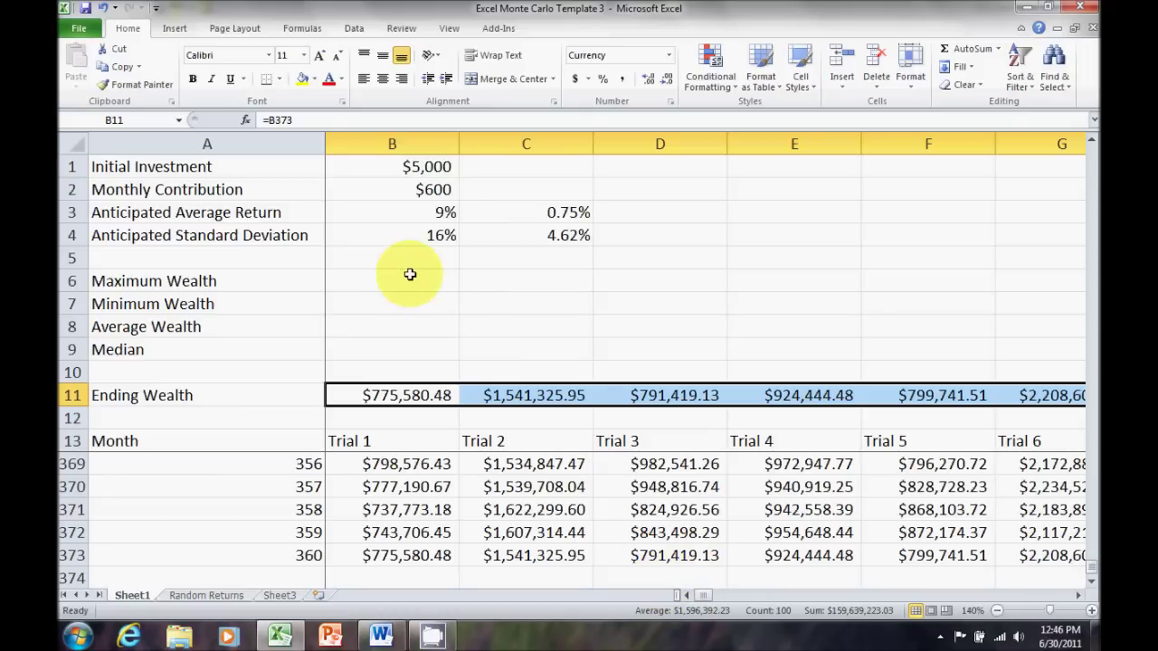
# - Enter =MAX(B11:CW11) in B6 for the maximum ending wealth
pyautogui.click(410, 274)
pyautogui.click(401, 302)
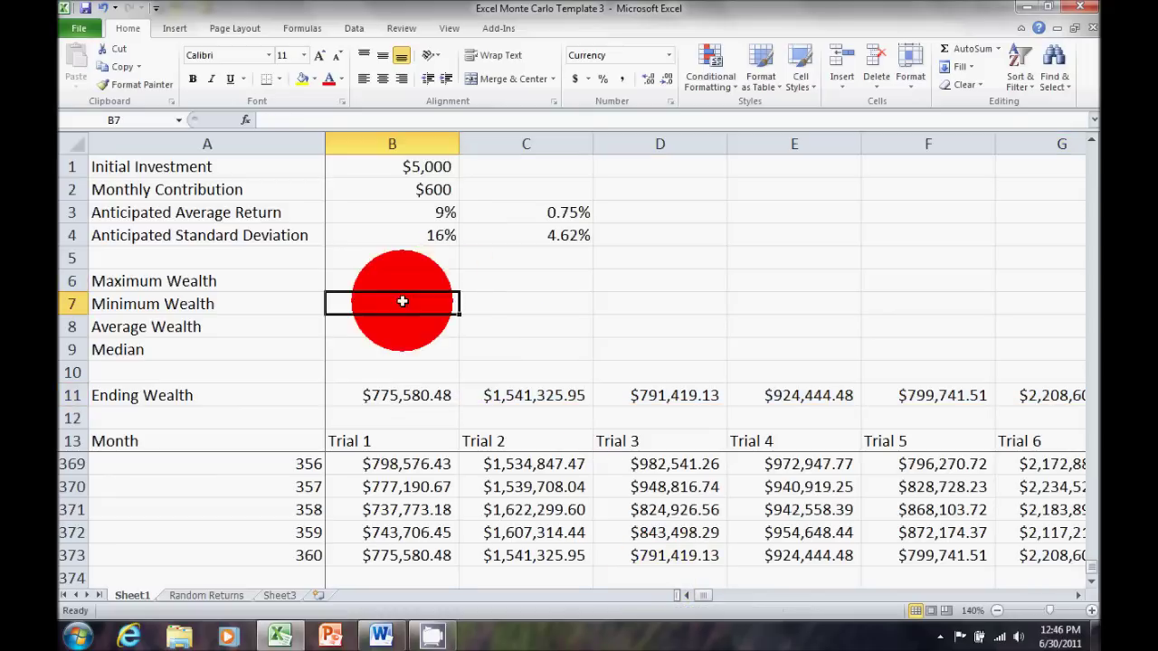
pyautogui.click(404, 327)
pyautogui.click(401, 347)
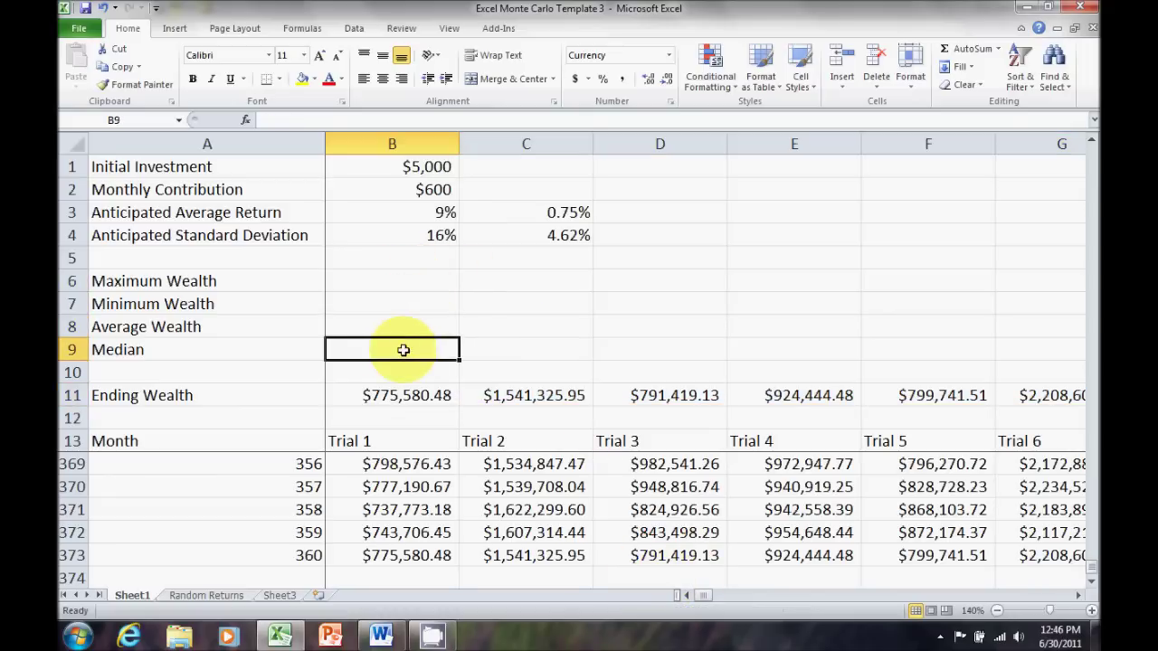
pyautogui.click(395, 282)
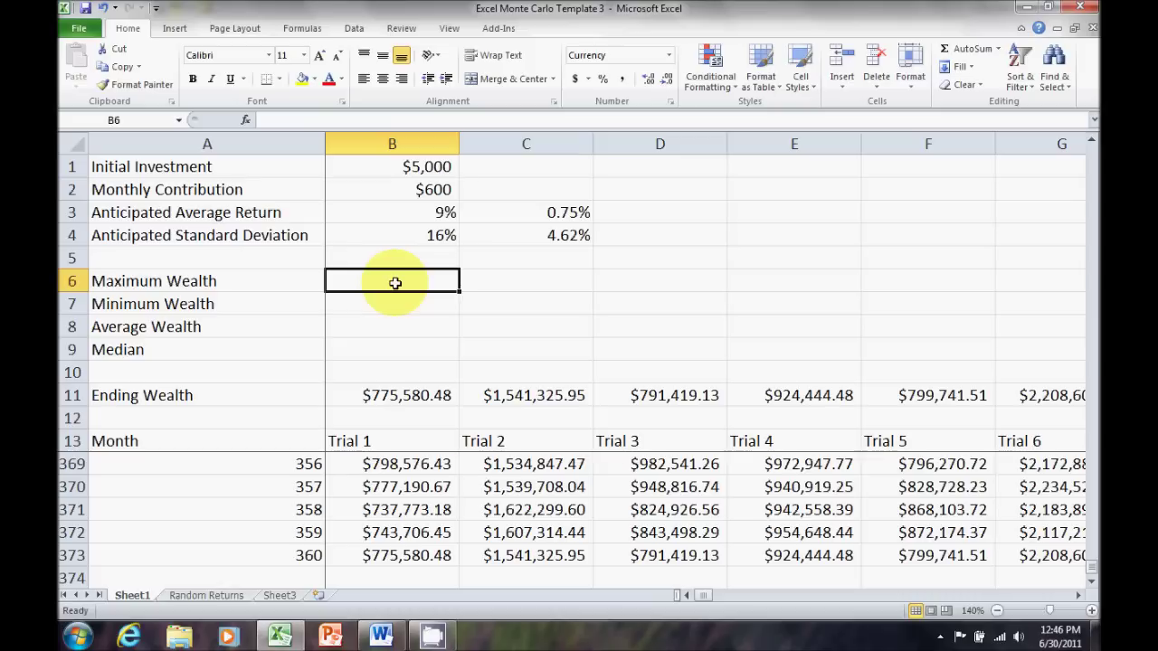
pyautogui.write('=')
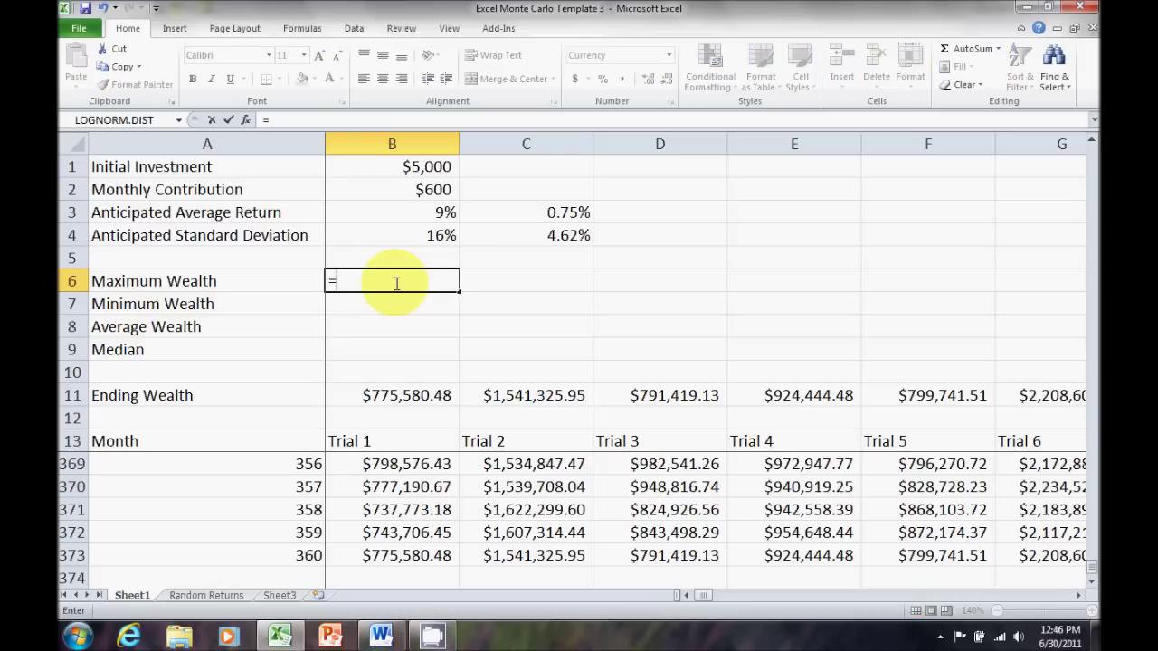
pyautogui.write('max')
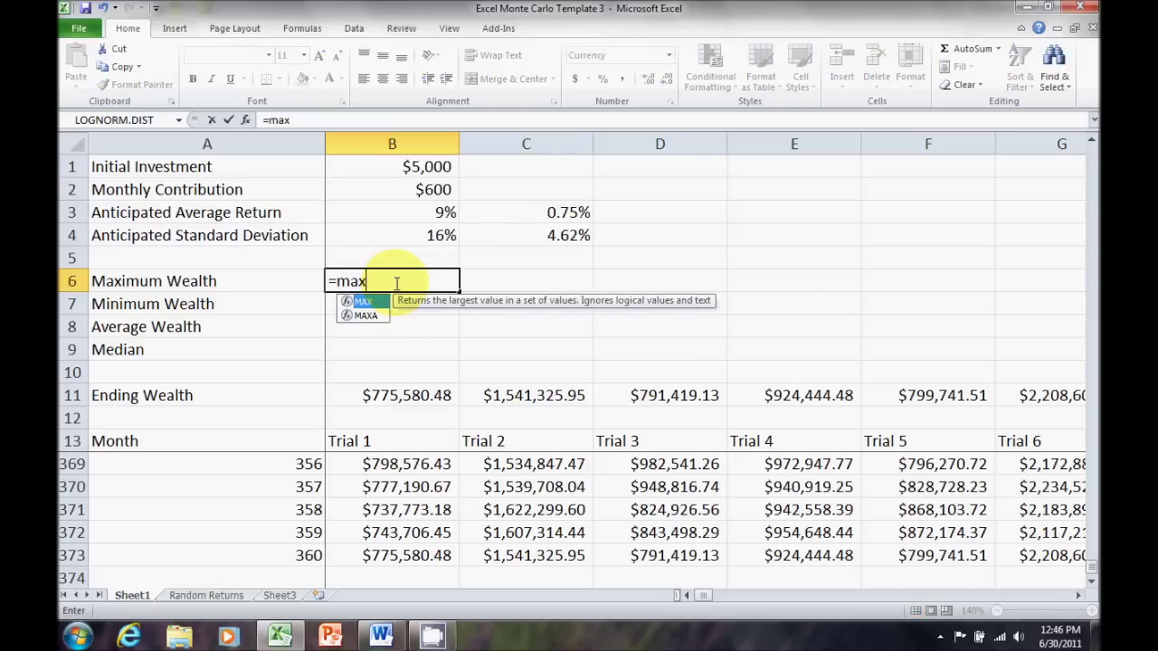
pyautogui.write('(')
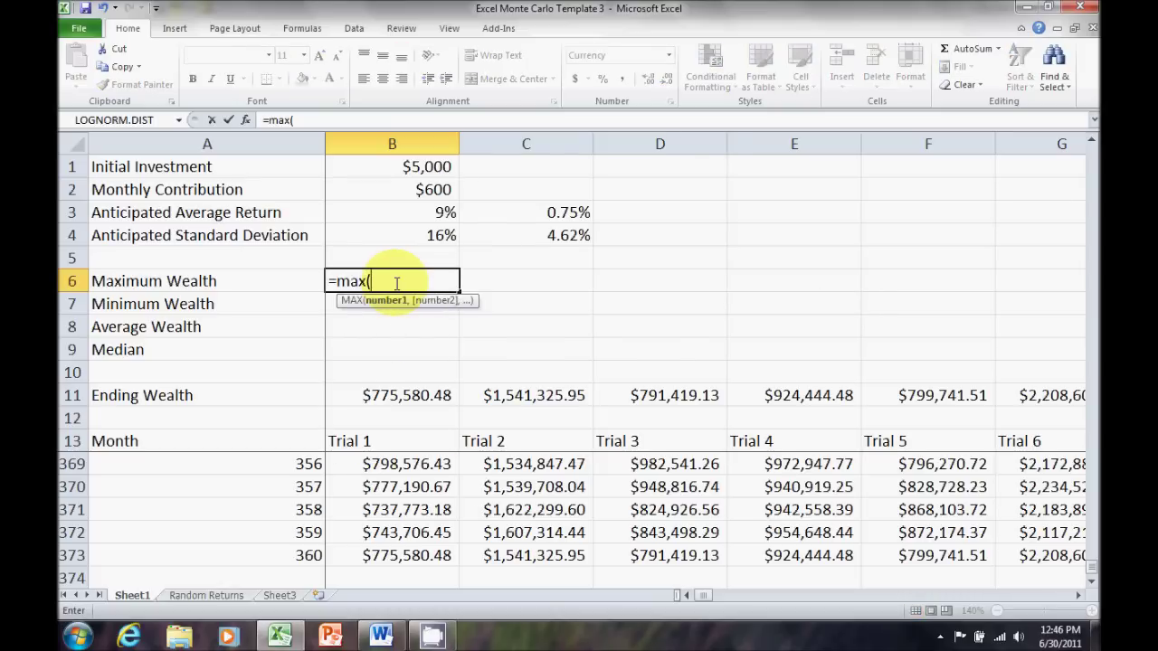
pyautogui.click(391, 398)
pyautogui.moveTo(391, 399); pyautogui.dragTo(907, 395)
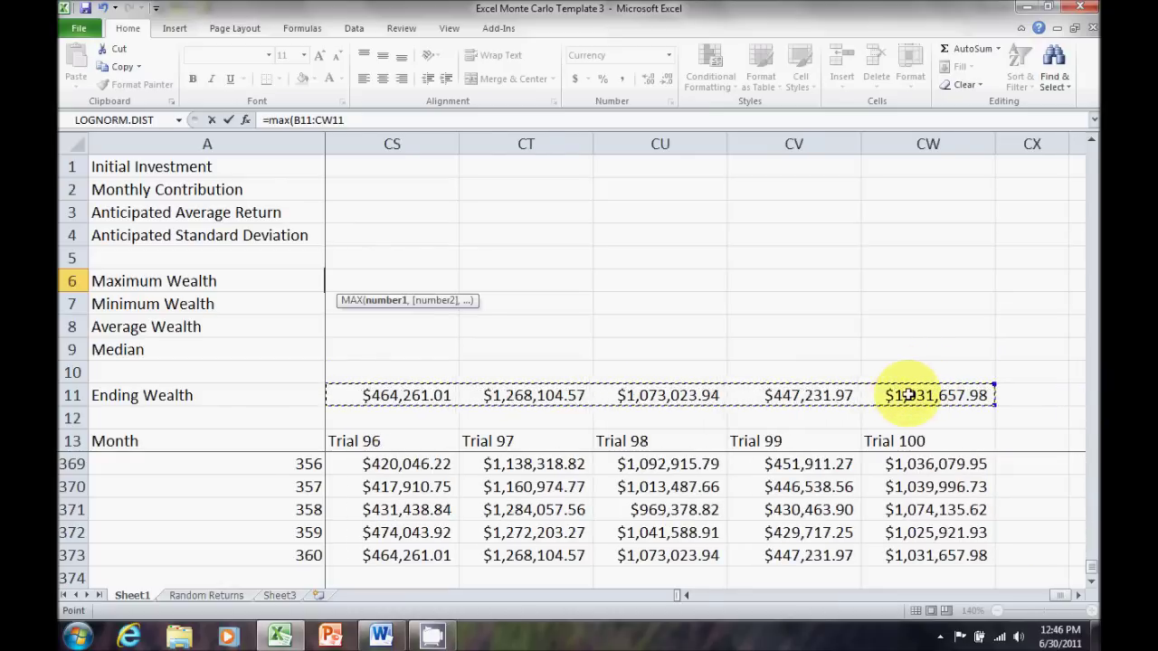
pyautogui.press('Return')
# - Add =MIN(B11:CW11) in B7 and =AVERAGE(B11:CW11) in B8
pyautogui.write('=min(')
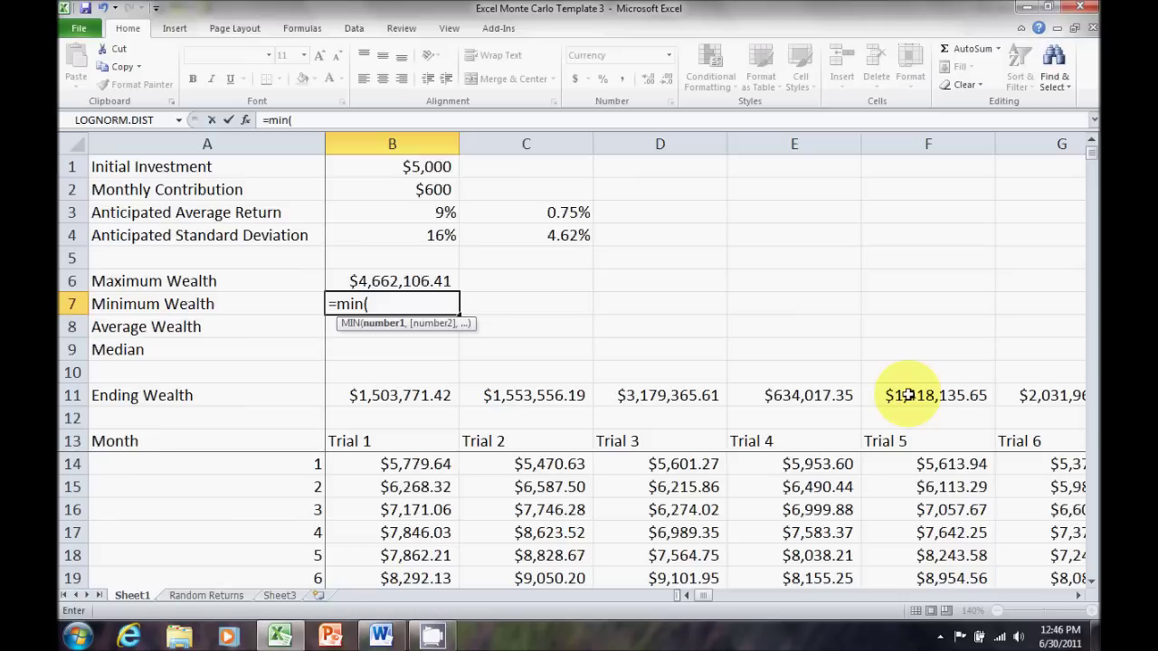
pyautogui.moveTo(356, 395); pyautogui.dragTo(956, 402)
pyautogui.press('Return')
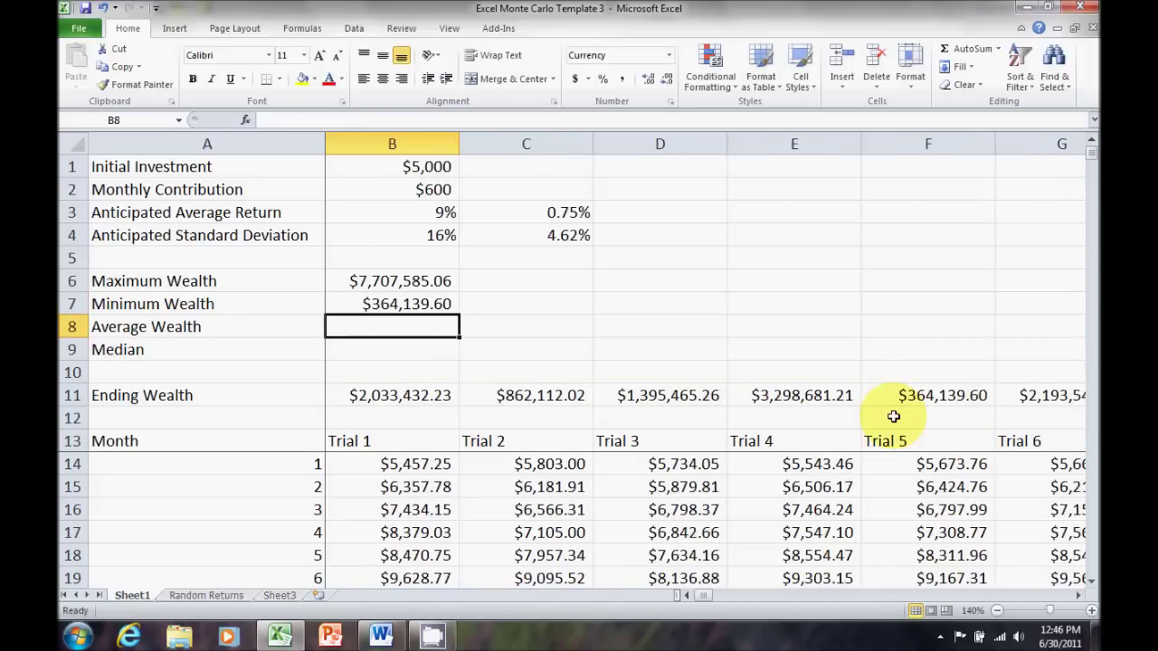
pyautogui.write('=average(')
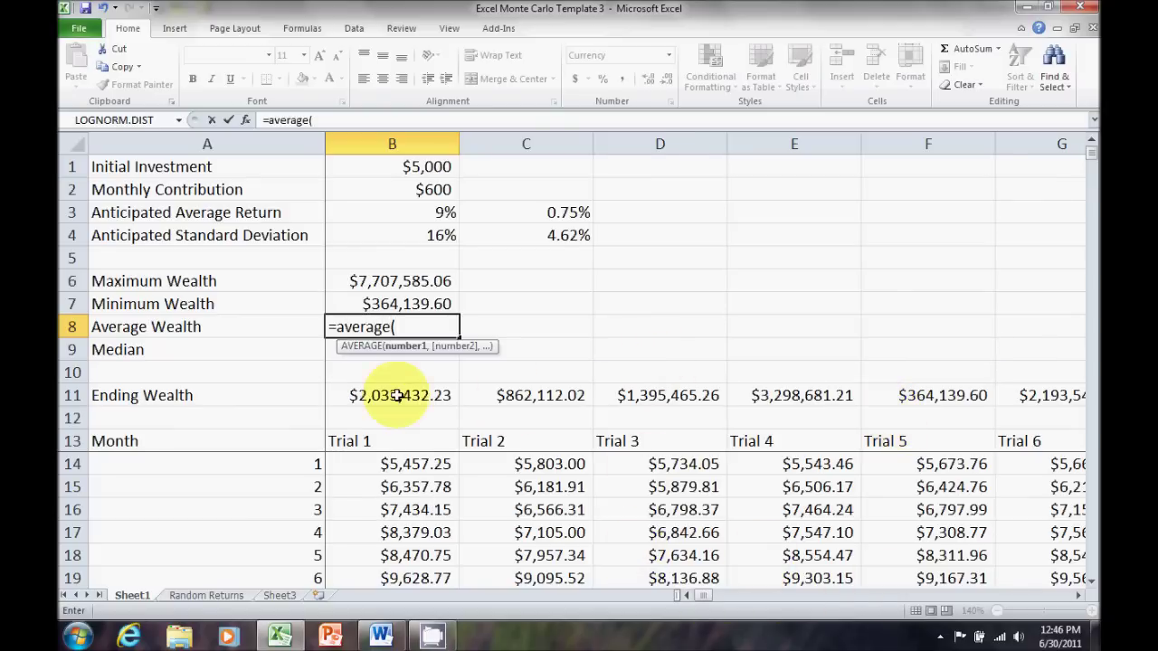
pyautogui.moveTo(398, 395); pyautogui.dragTo(914, 398)
pyautogui.press('Return')
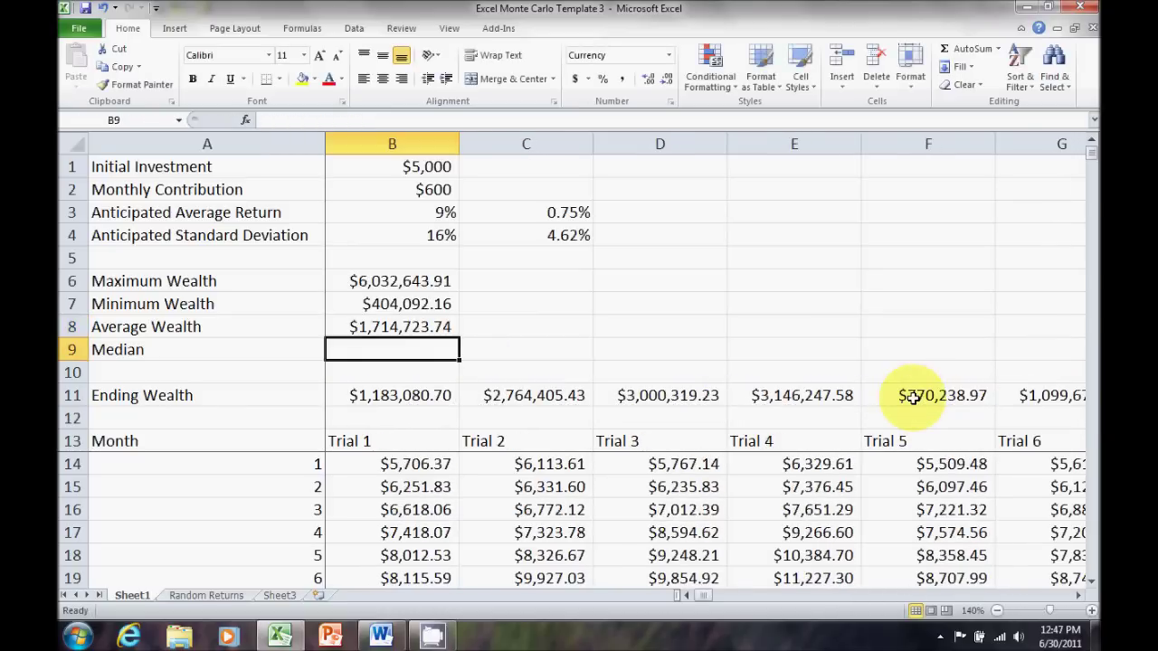
# - Enter =MEDIAN(B11:CW11) in B9 and review the formula
pyautogui.write('=me')
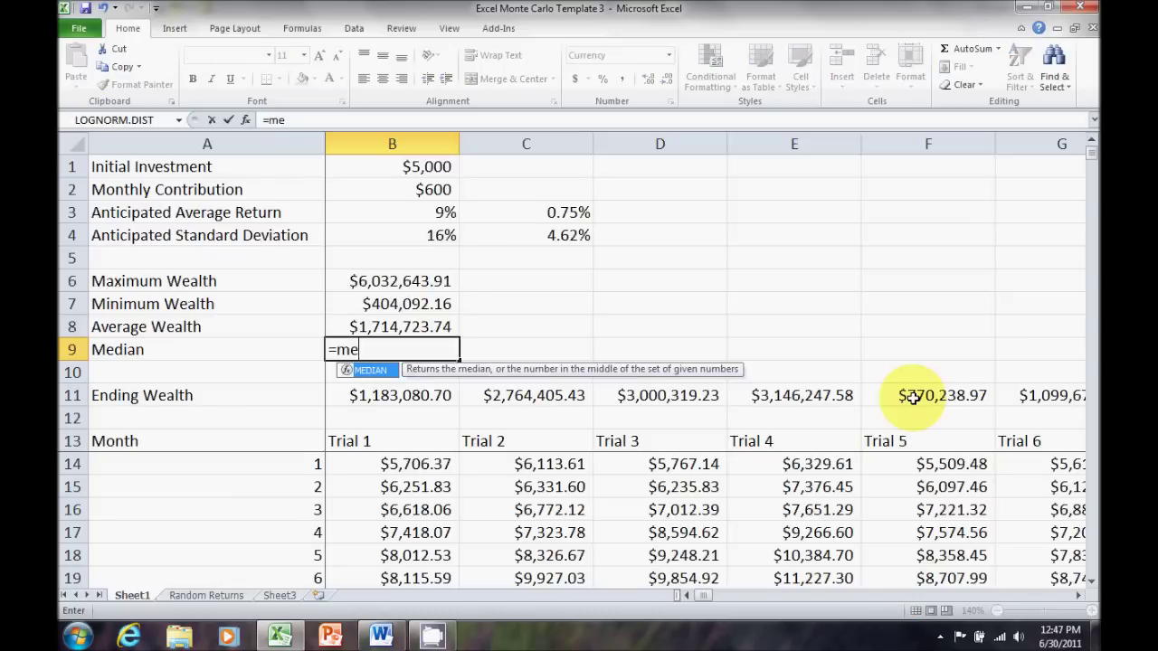
pyautogui.write('dian(')
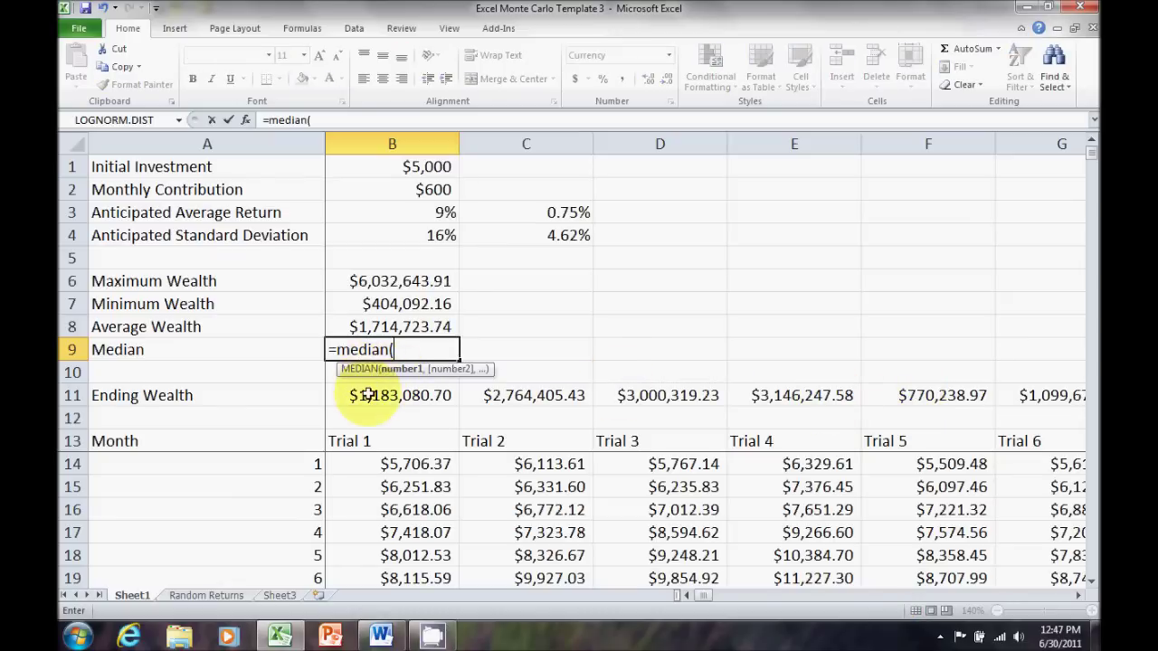
pyautogui.moveTo(369, 395); pyautogui.dragTo(964, 392)
pyautogui.press('Return')
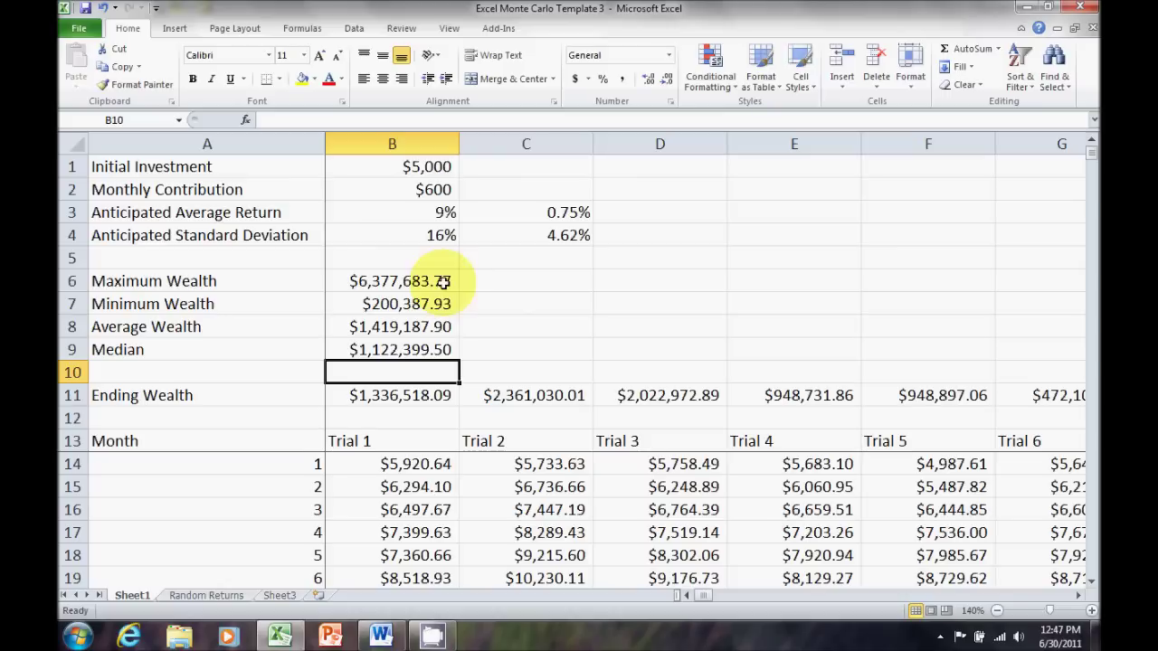
pyautogui.click(455, 349)
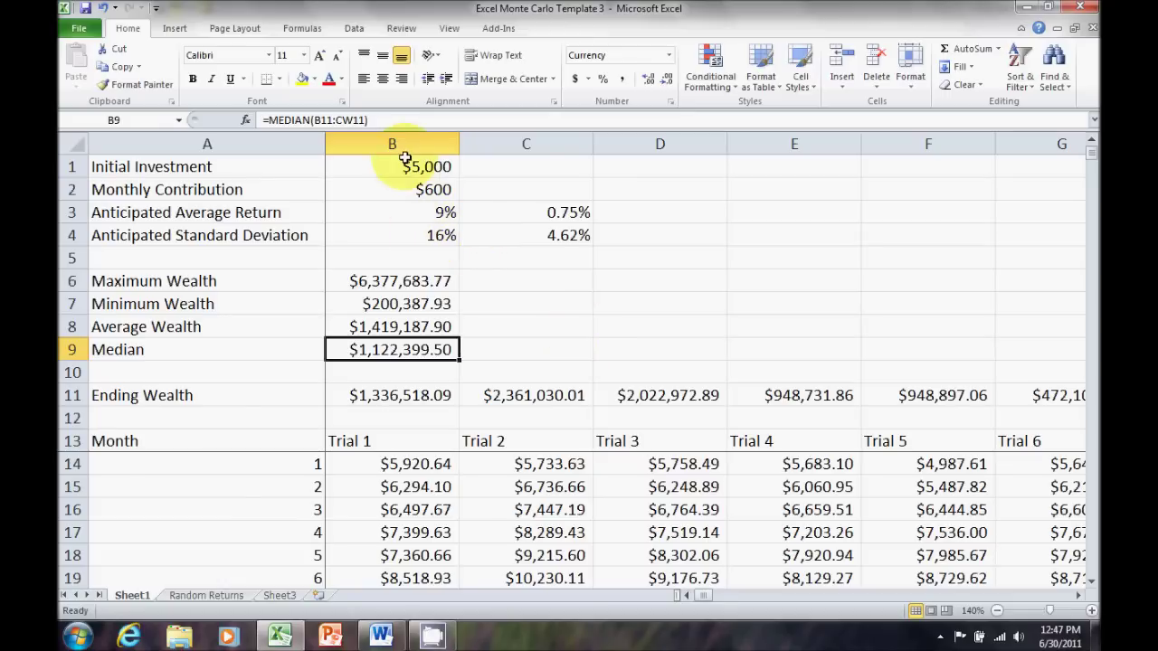
# - Enter 300 in B2, 6 in B3 and 10 in B4 as the simulation inputs
pyautogui.click(434, 191)
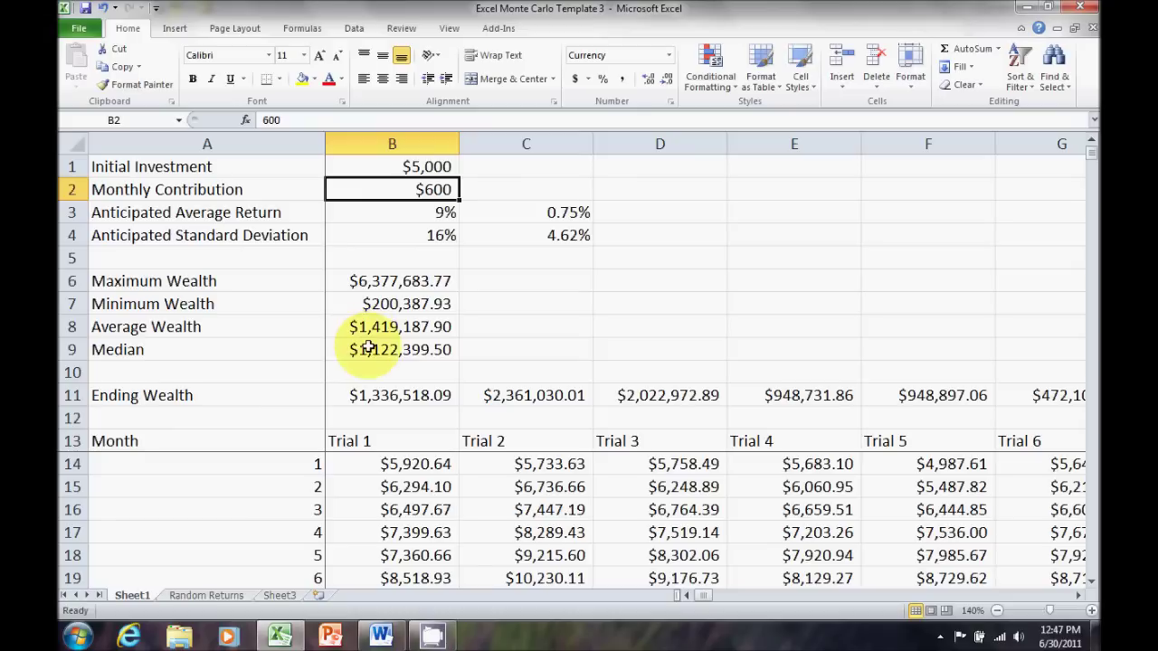
pyautogui.write('300')
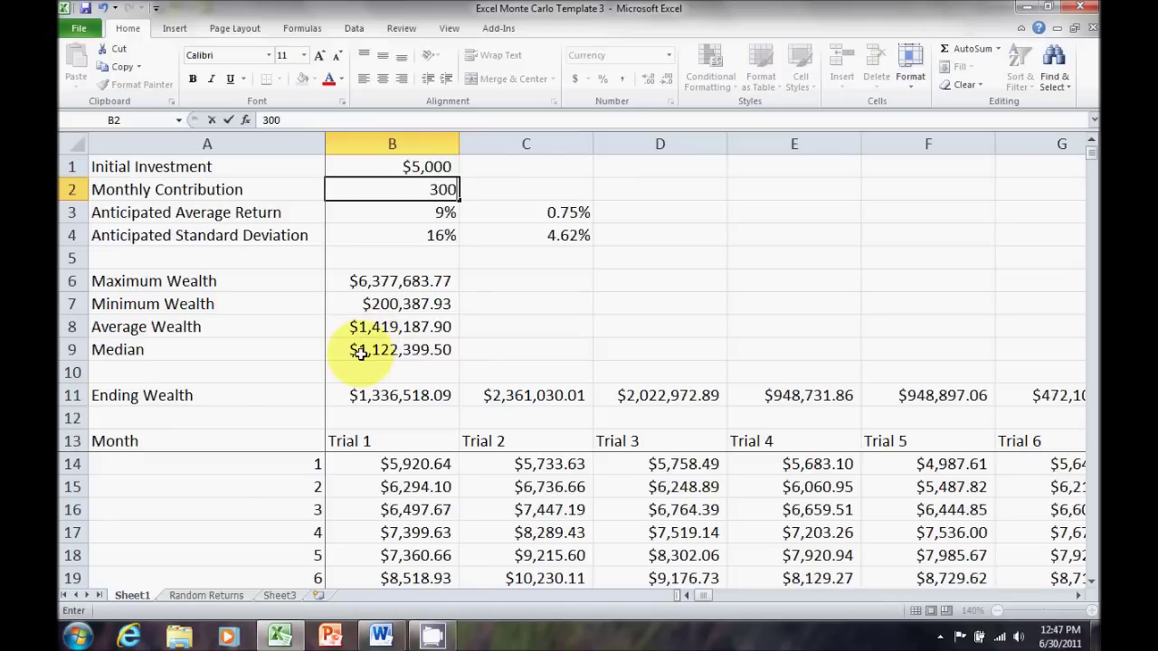
pyautogui.press('Return')
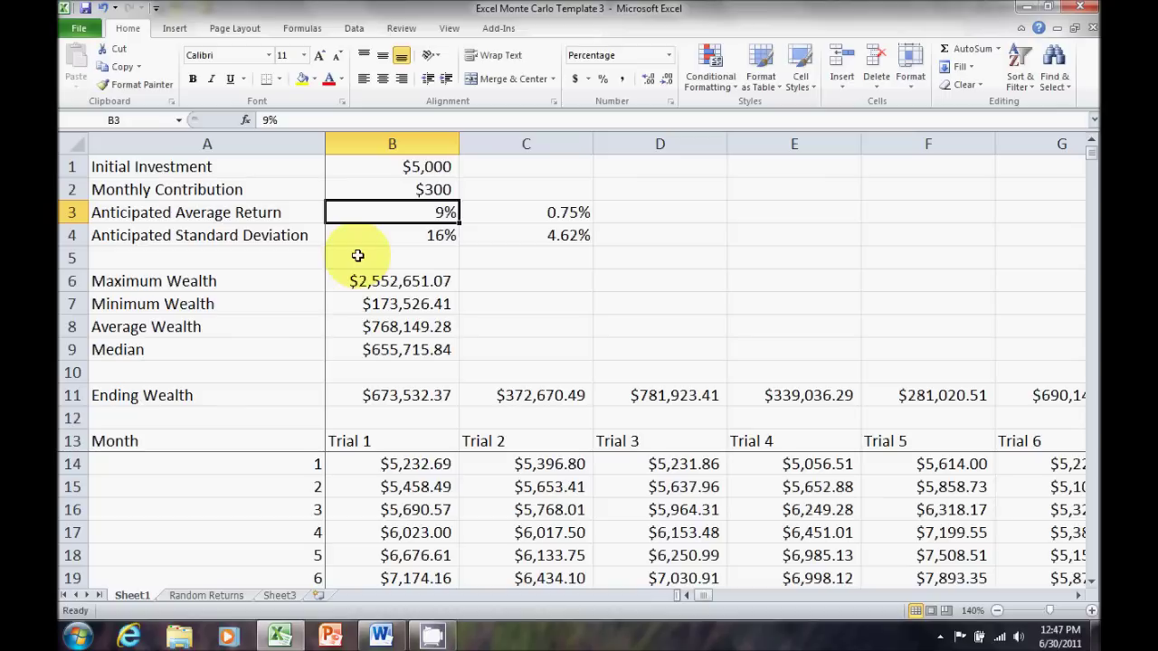
pyautogui.write('6')
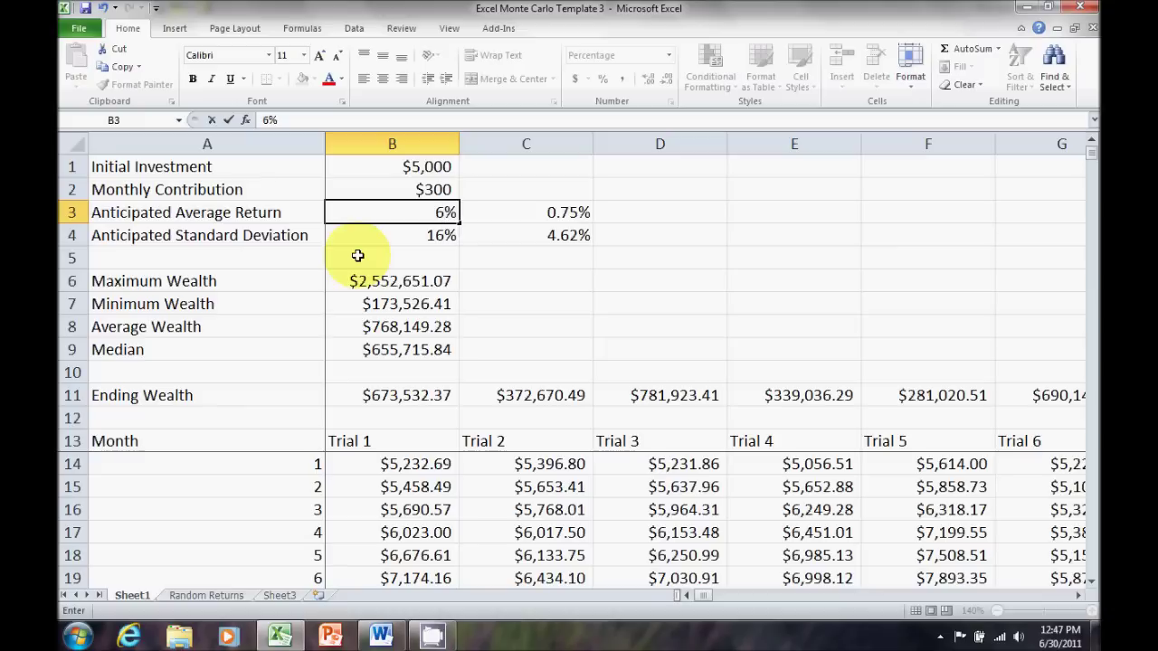
pyautogui.press('Return')
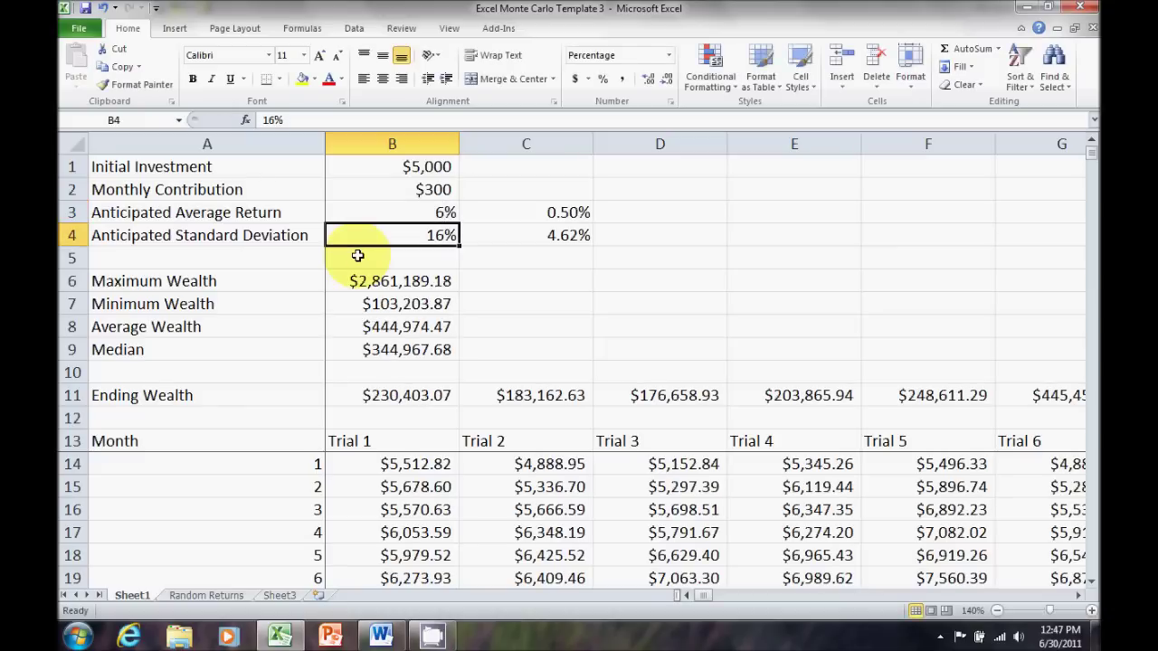
pyautogui.write('10')
pyautogui.press('Return')
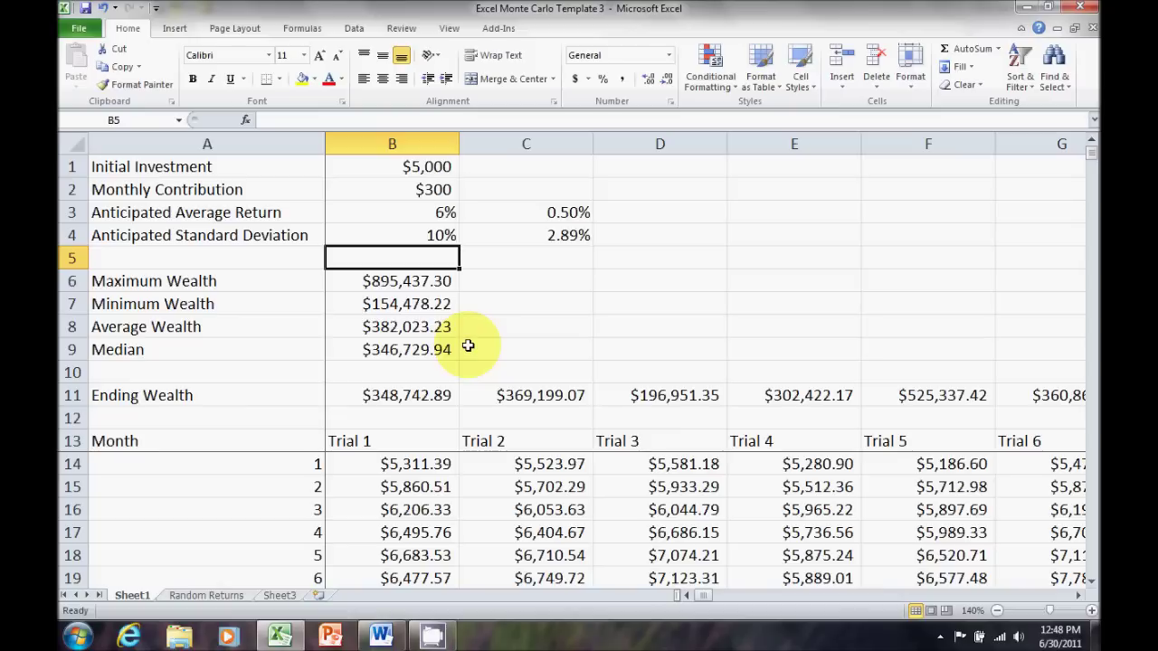
# - Recalculate twice with F9 to draw new random returns
pyautogui.press('F9')
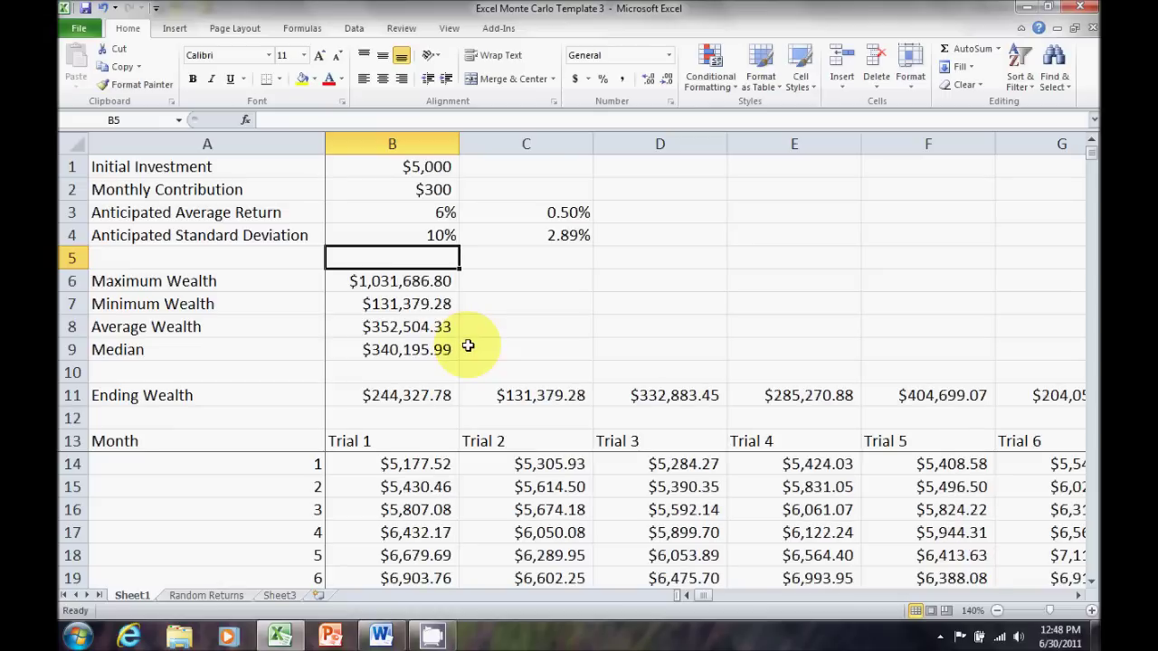
pyautogui.press('F9')
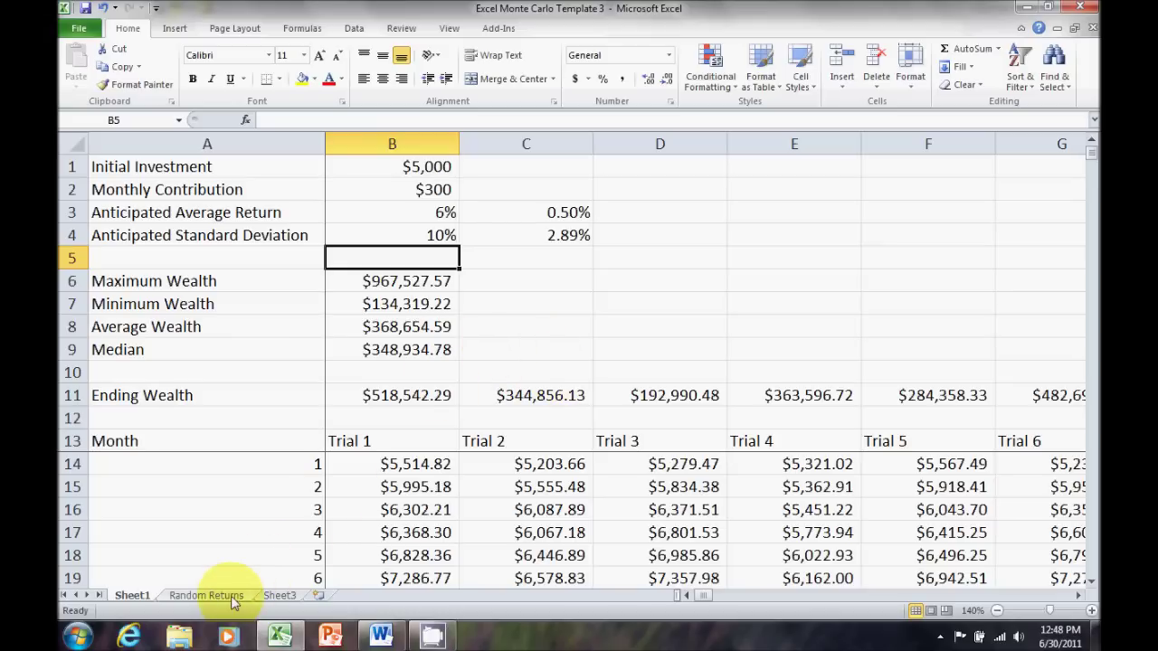
# - On the Random Returns sheet, copy the full returns table A1:CW361
pyautogui.click(207, 595)
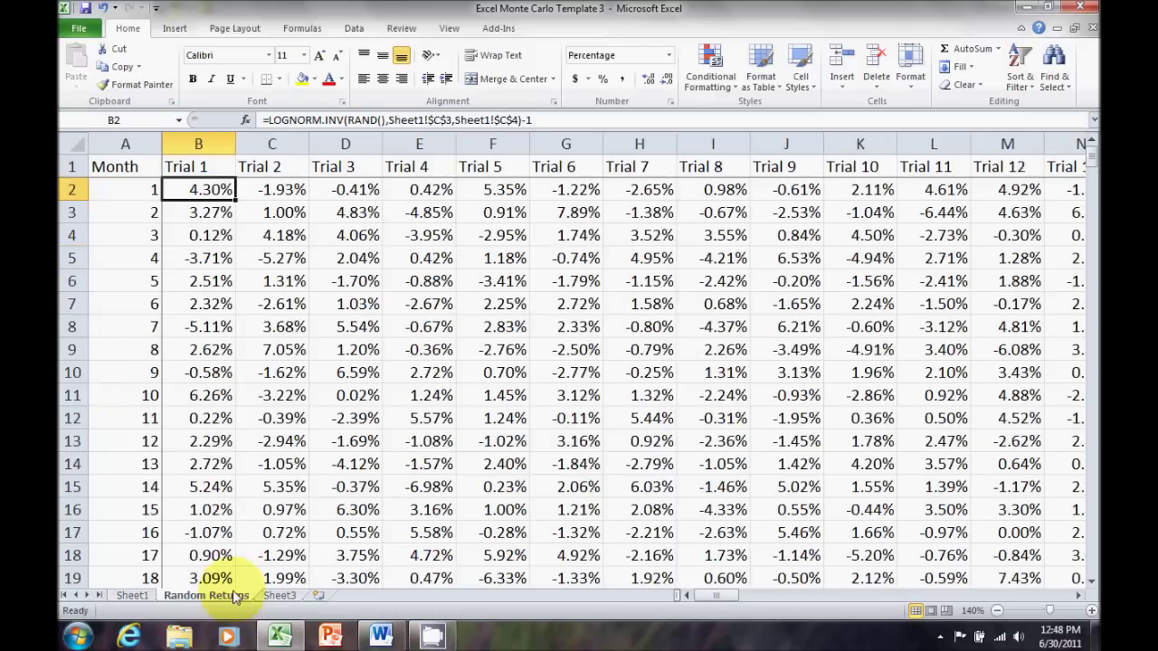
pyautogui.moveTo(131, 167); pyautogui.dragTo(941, 393)
pyautogui.click(124, 73)
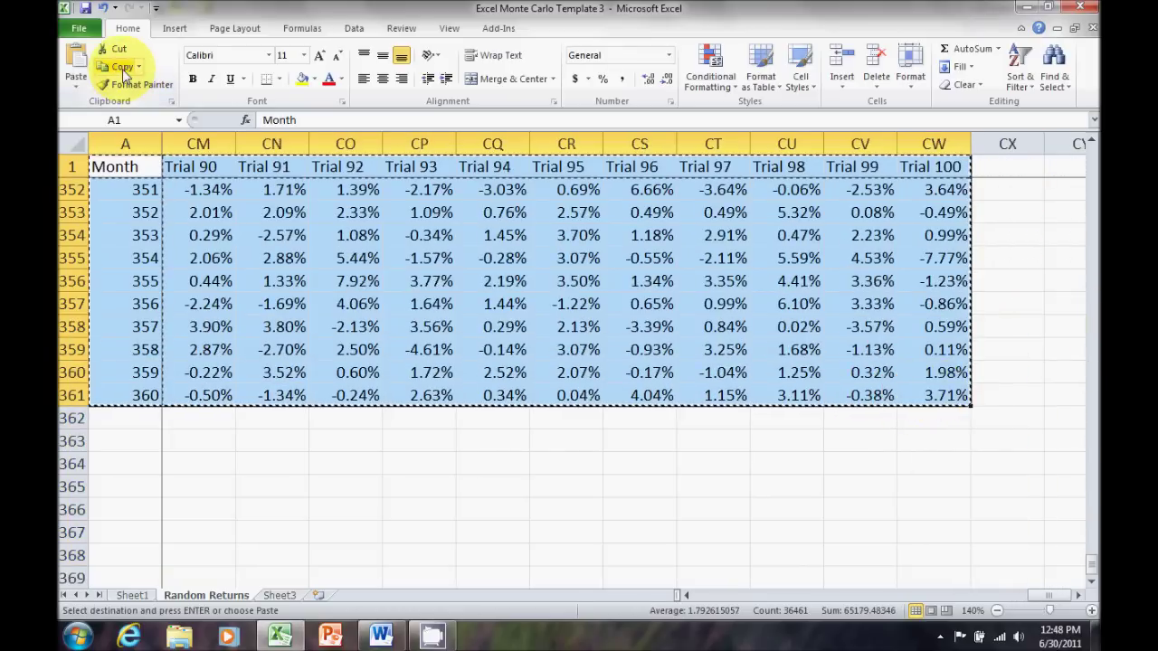
pyautogui.click(72, 86)
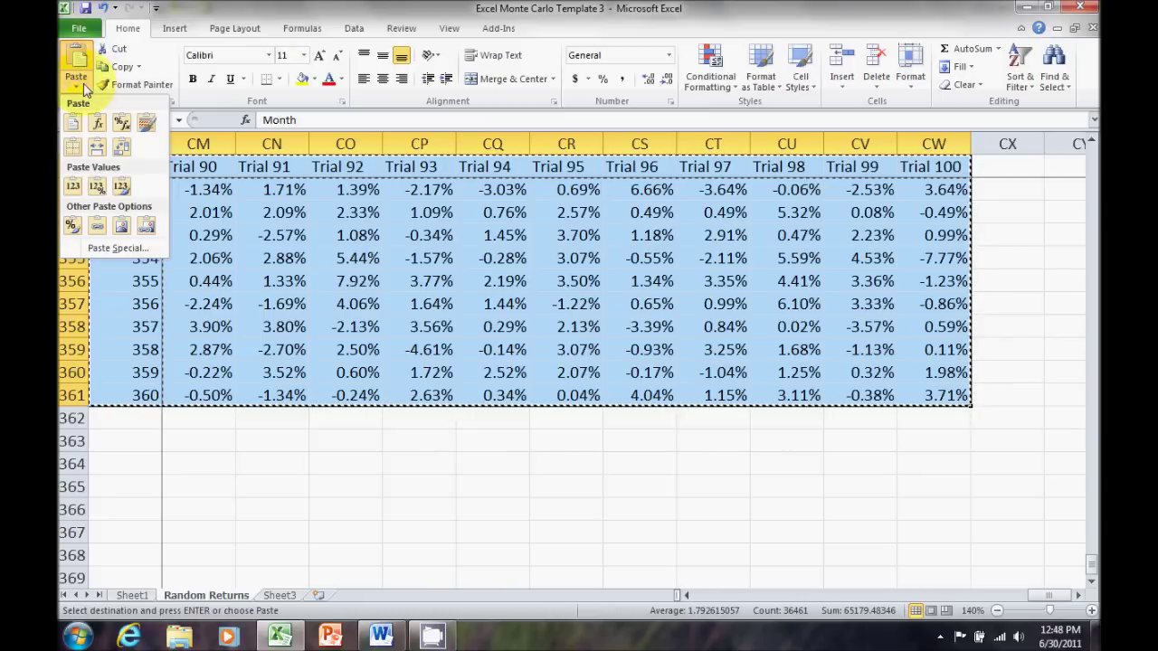
# - Paste the copied returns back over themselves as Values and number formats
pyautogui.click(119, 250)
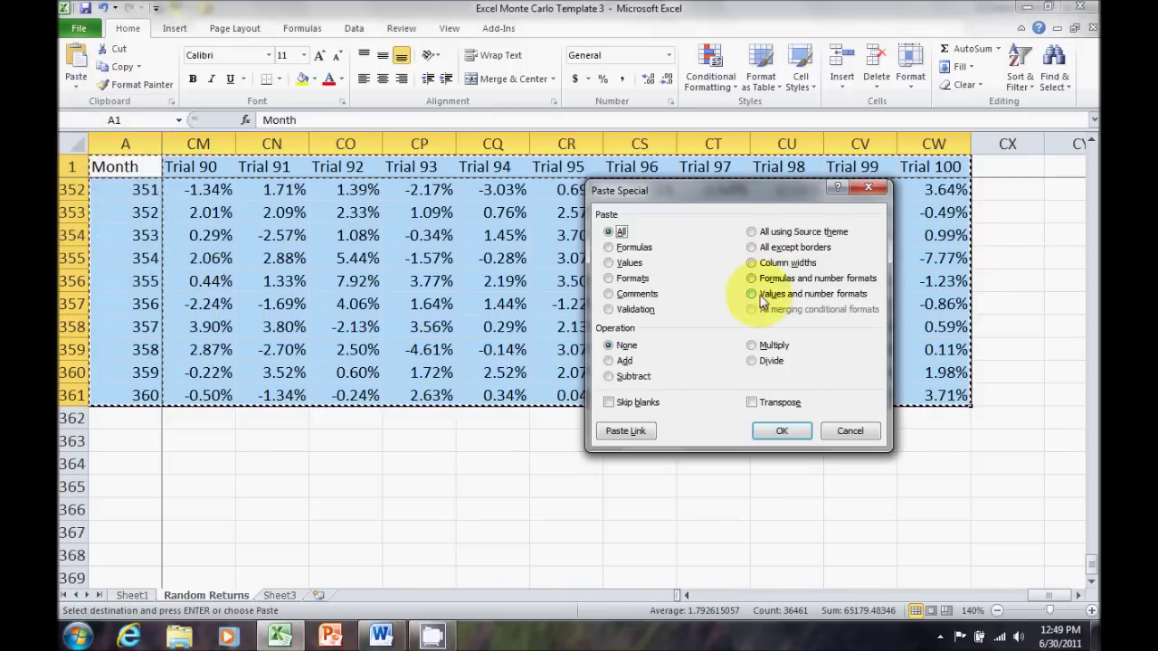
pyautogui.click(762, 297)
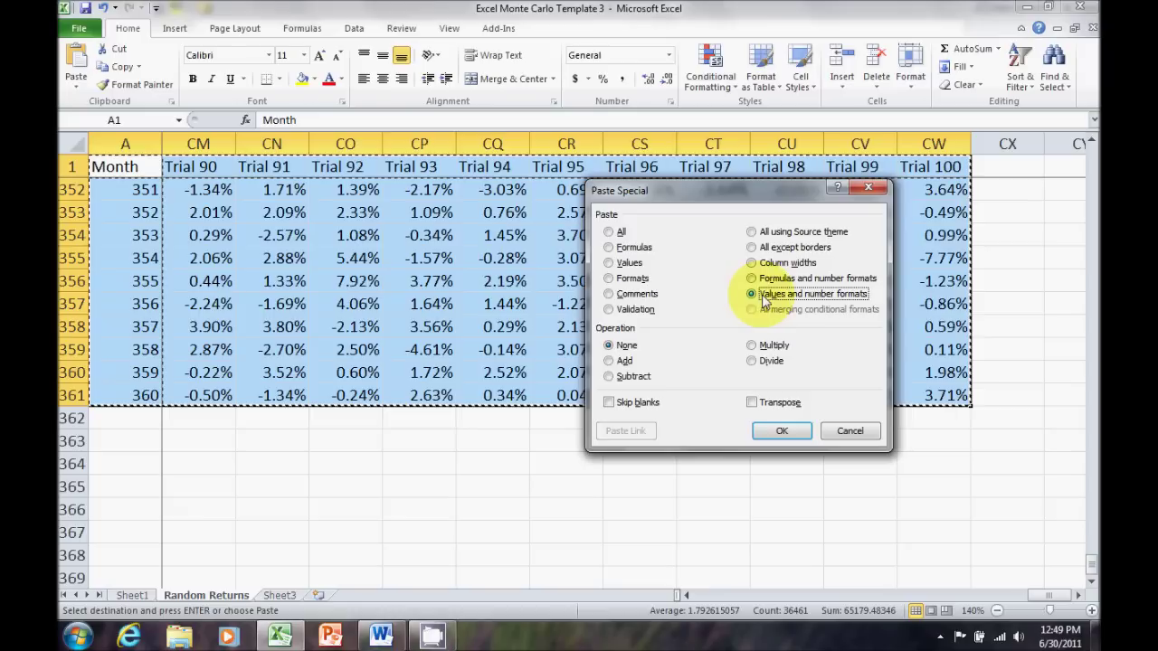
pyautogui.click(786, 431)
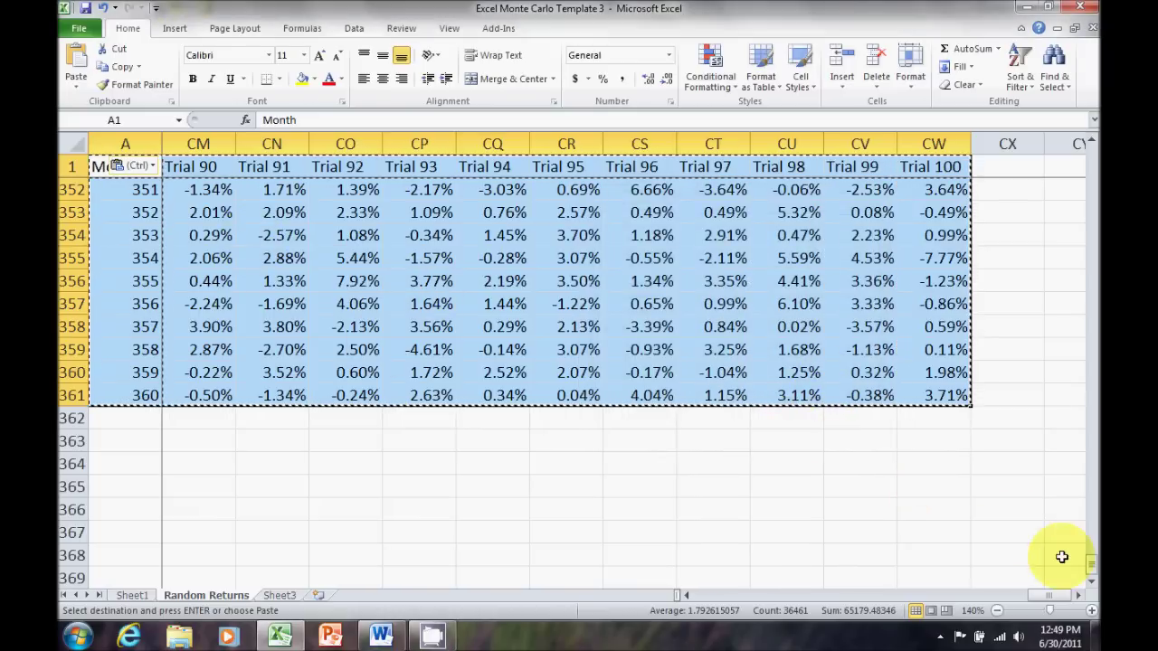
pyautogui.click(945, 396)
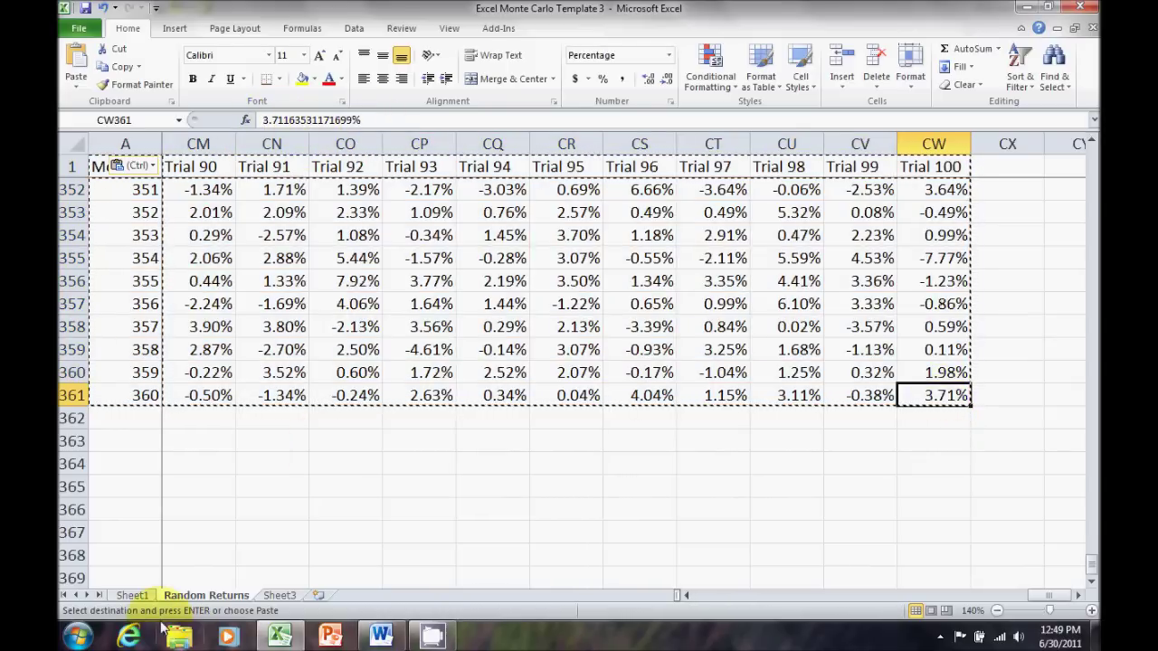
# - Return to Sheet1, cancel the copy, and set the monthly contribution in B2 to $600
pyautogui.click(143, 596)
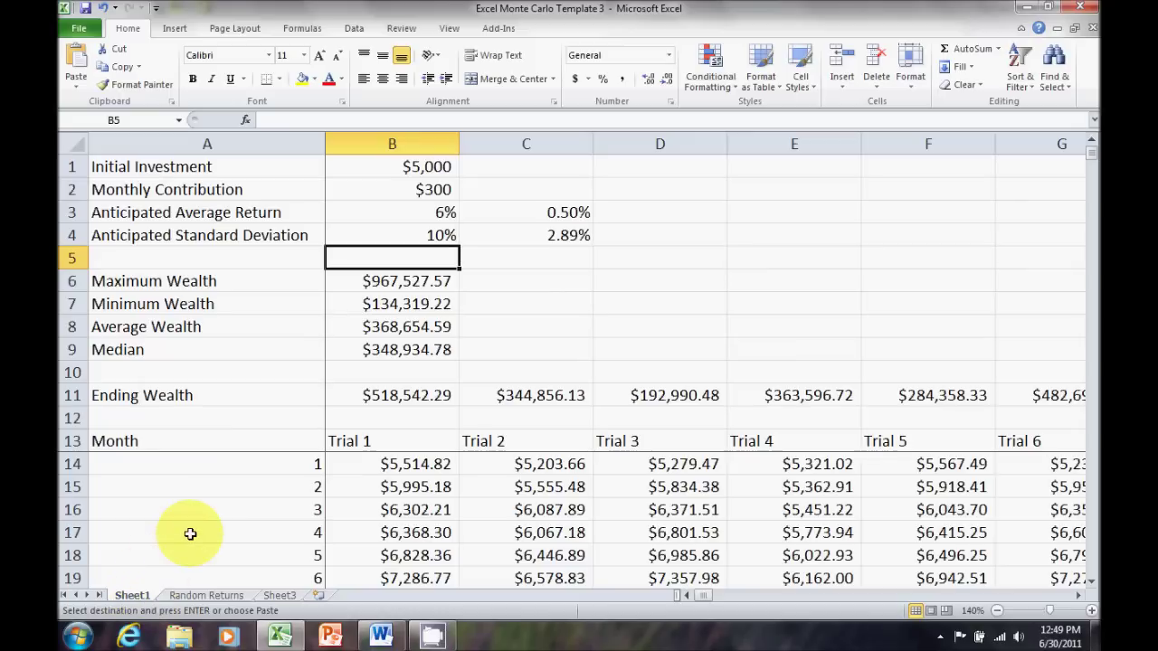
pyautogui.press('Escape')
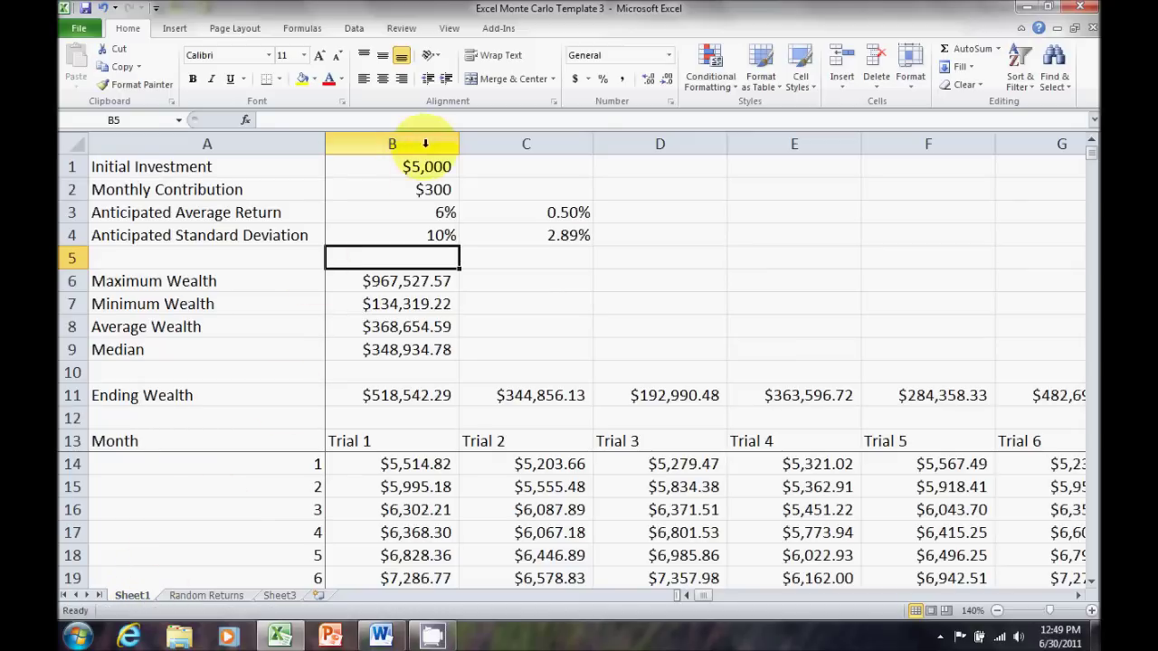
pyautogui.click(436, 189)
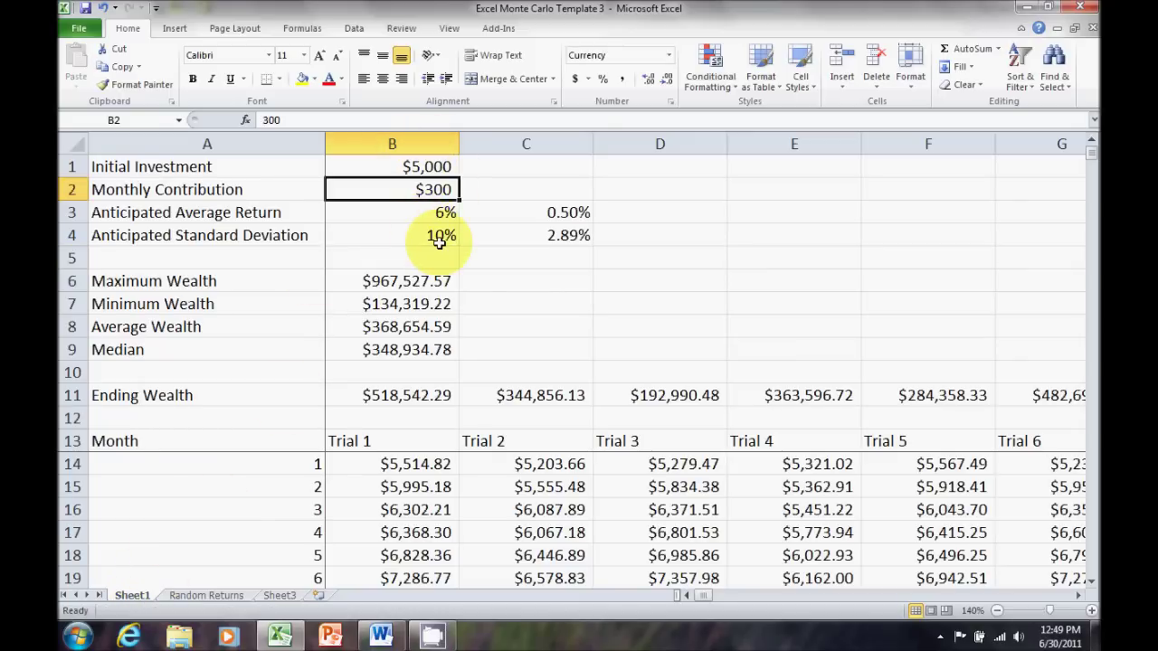
pyautogui.write('$600')
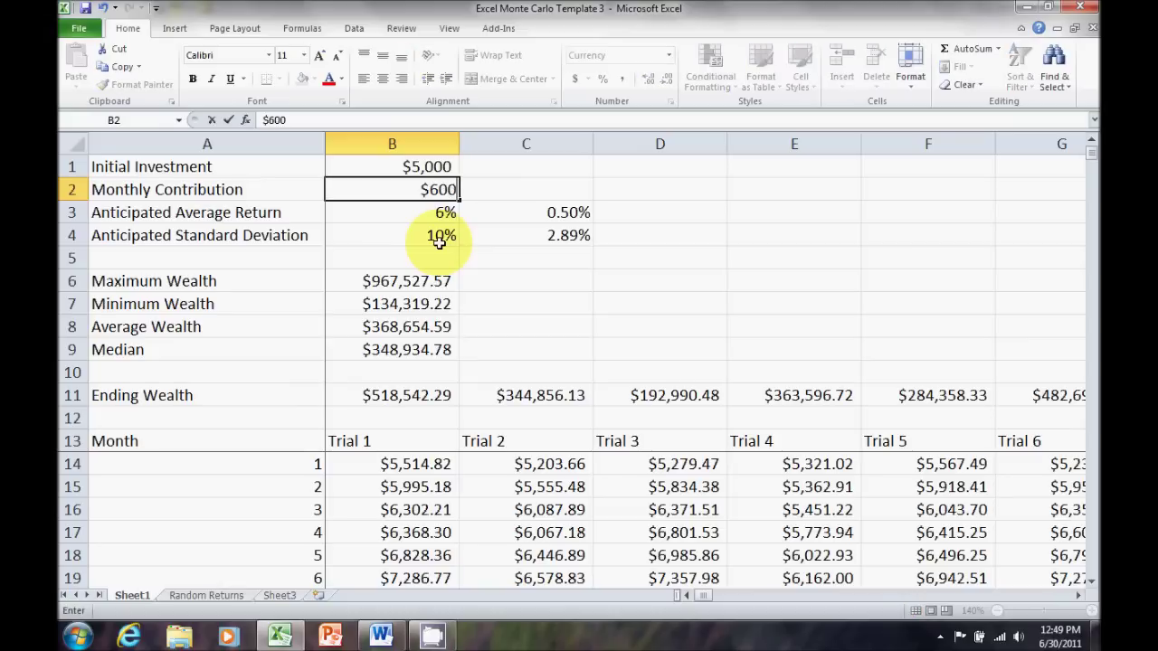
pyautogui.press('Return')
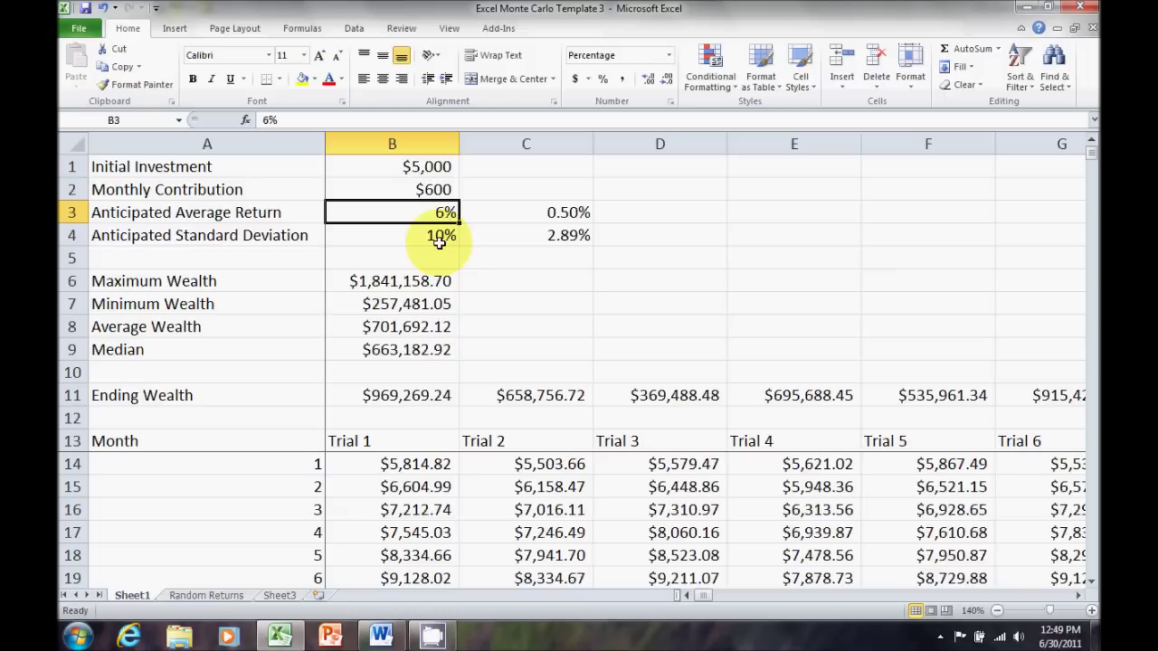
# - Try a 9% anticipated return in B3, then restore it to 6%
pyautogui.write('9')
pyautogui.press('Return')
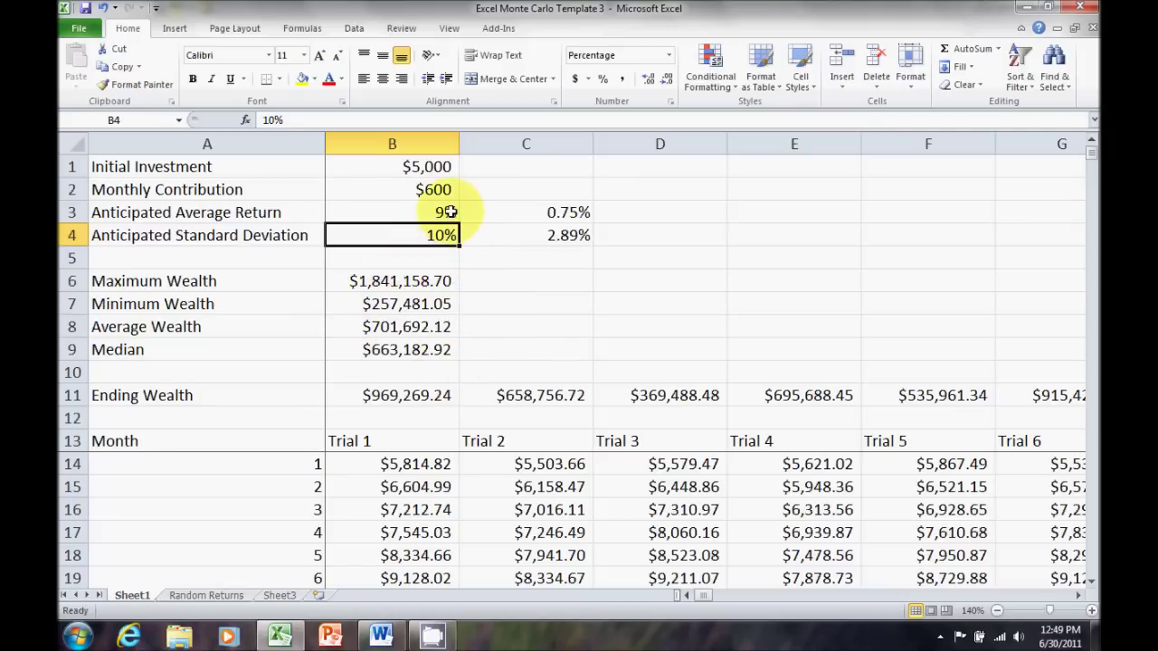
pyautogui.click(450, 212)
pyautogui.write('6')
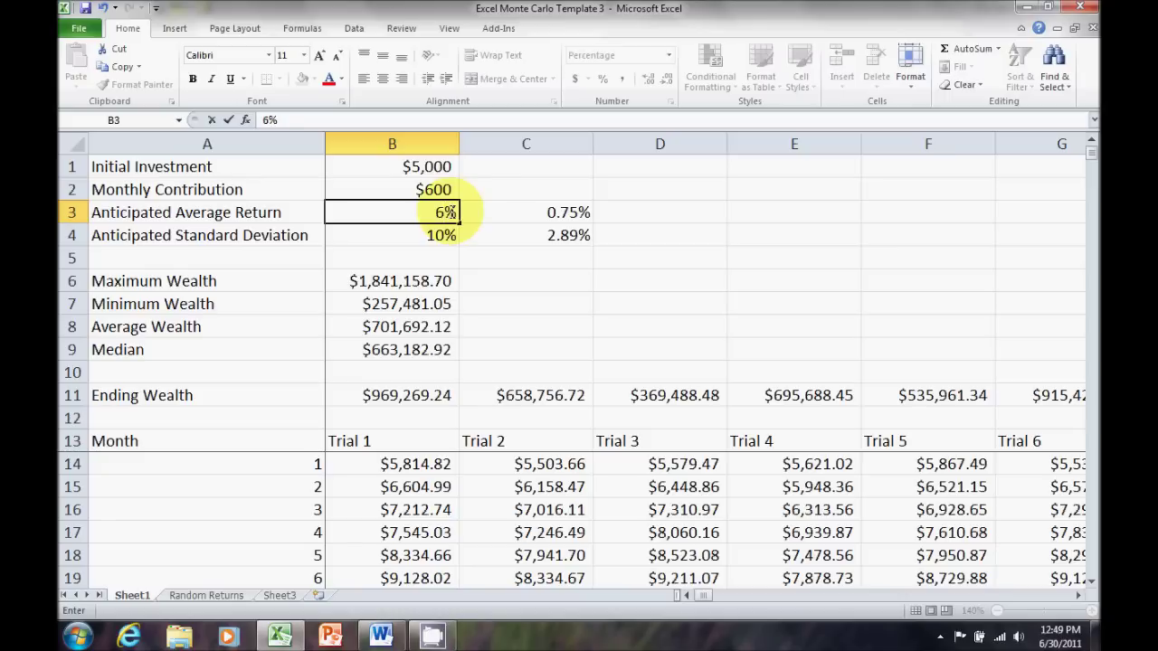
pyautogui.press('Return')
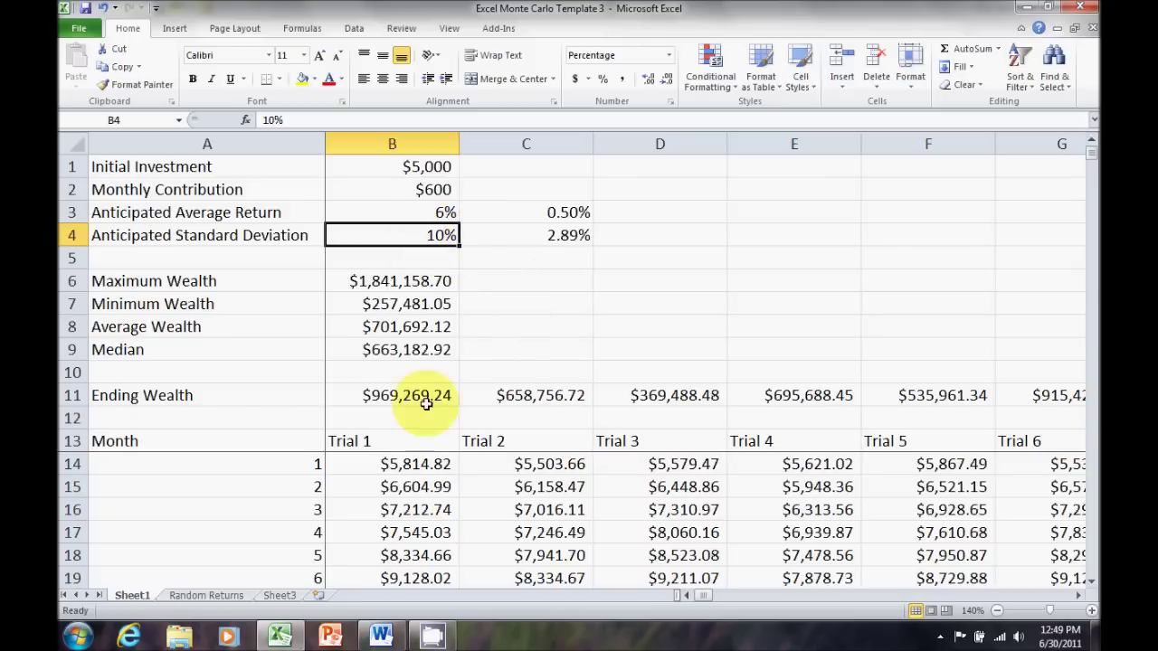
pyautogui.click(381, 636)
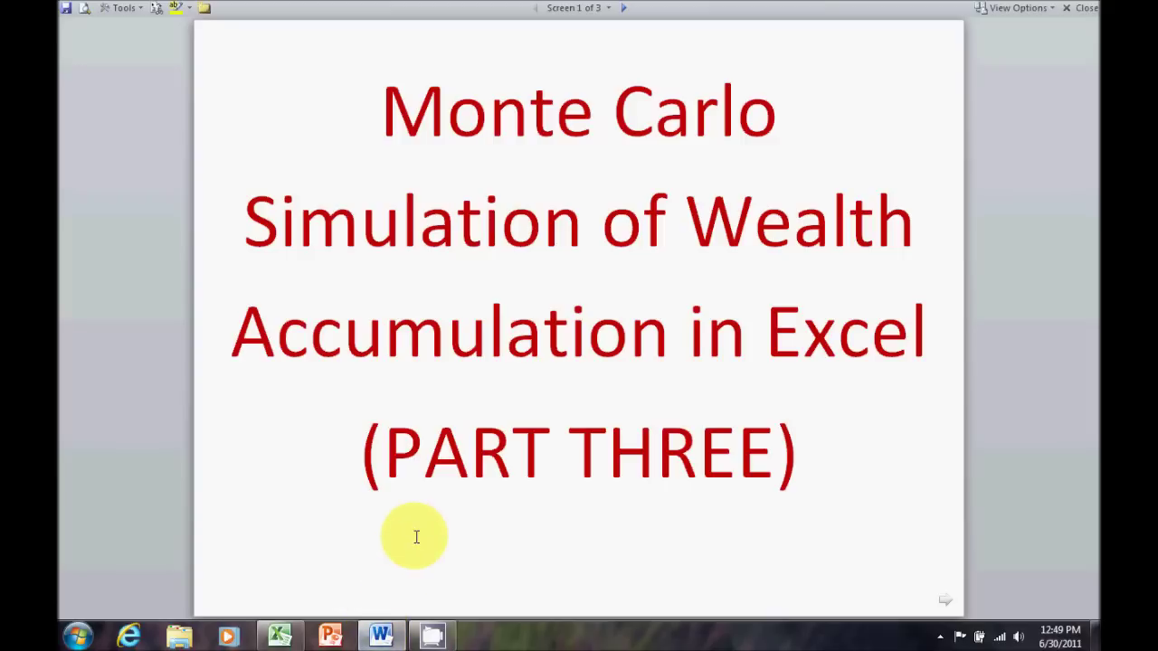
pyautogui.press('pagedown')
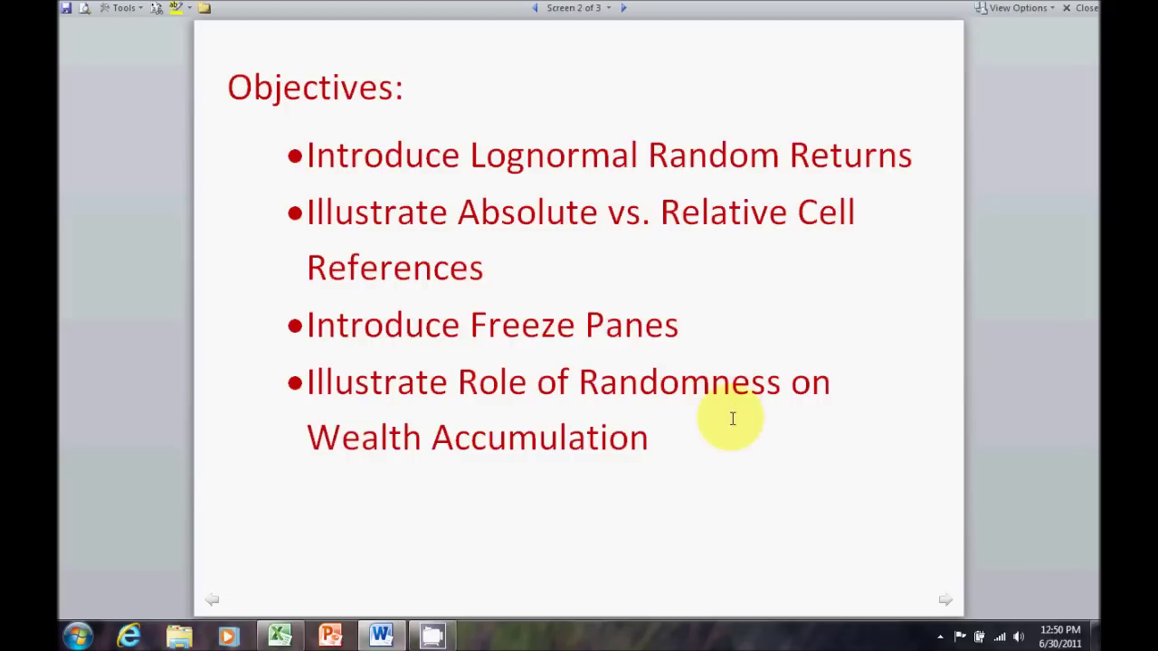
pyautogui.click(279, 636)
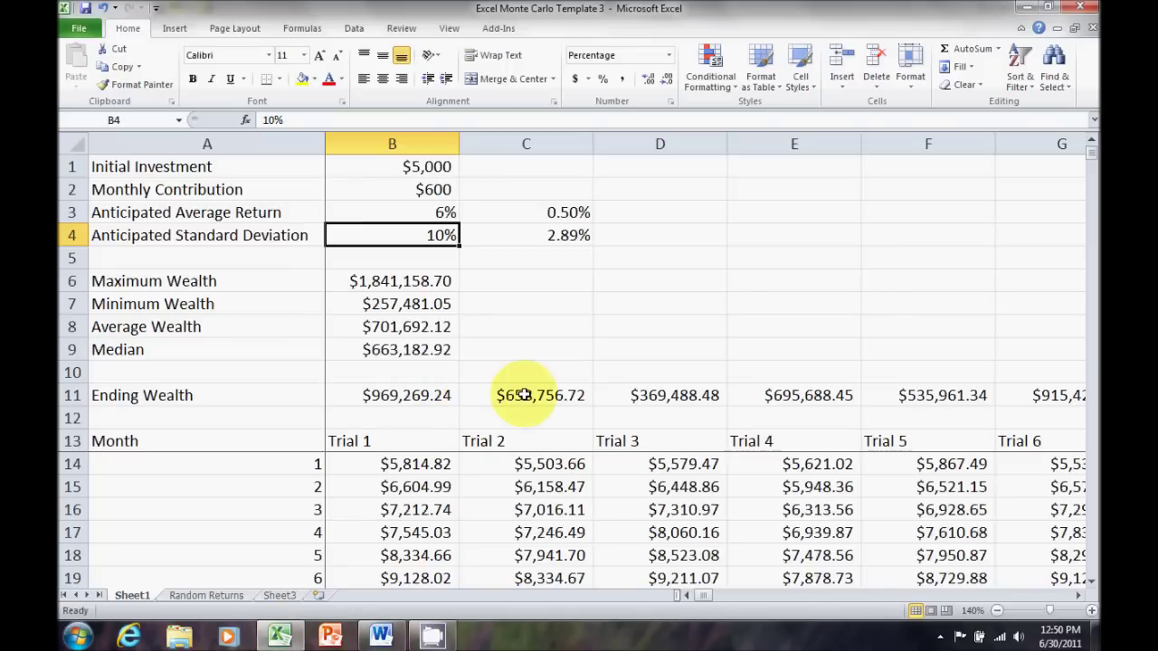